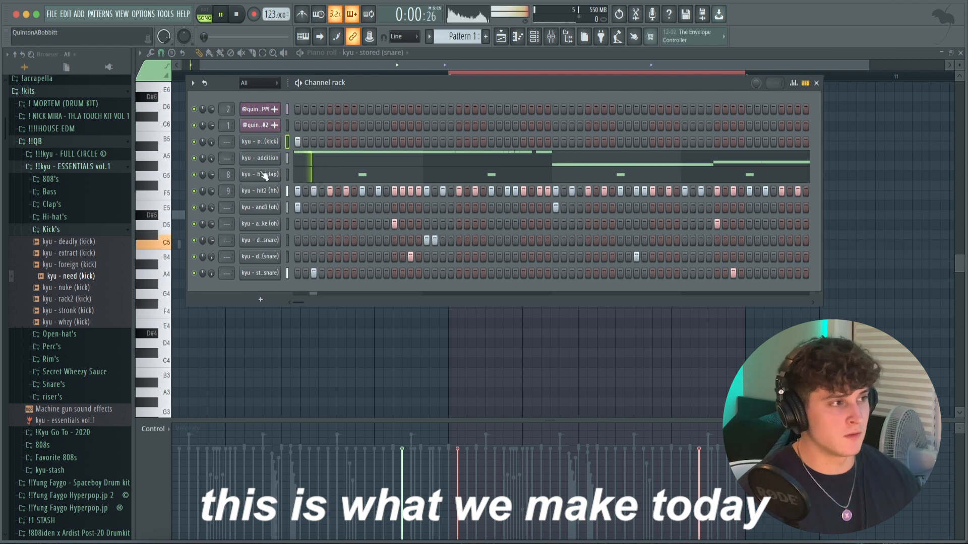
left_click(554, 144)
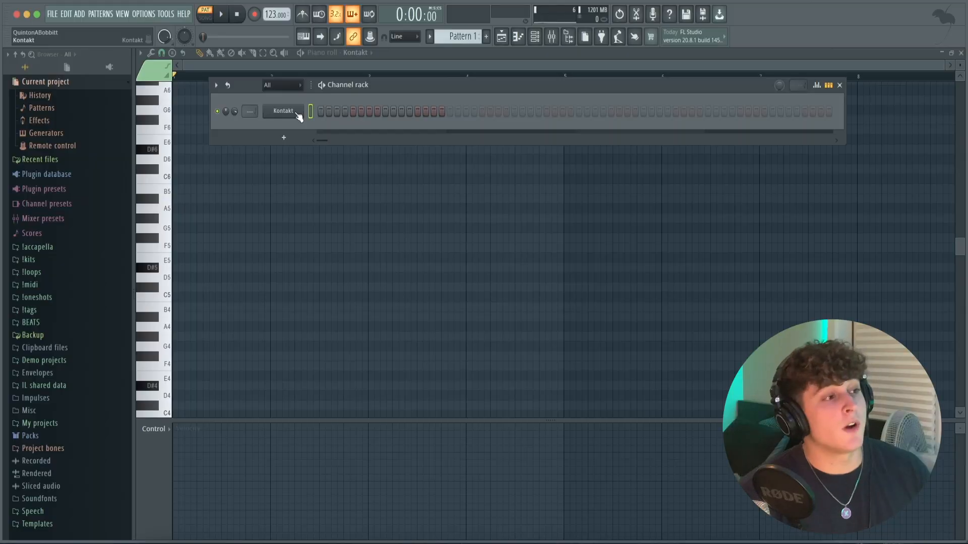
Check the guitar instrument loaded in Kontakt, close it, and open the Kontakt channel's piano roll.
left_click(297, 113)
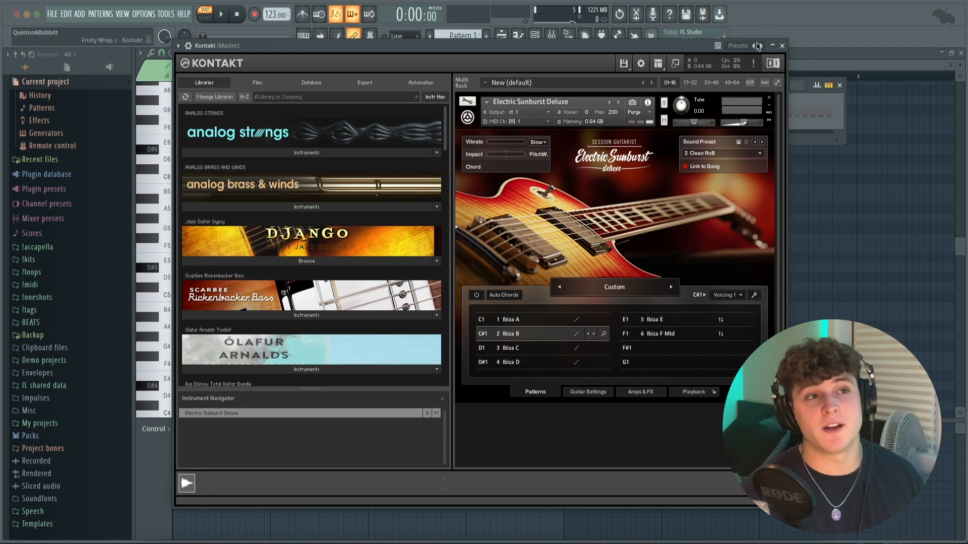
left_click(781, 46)
right_click(295, 117)
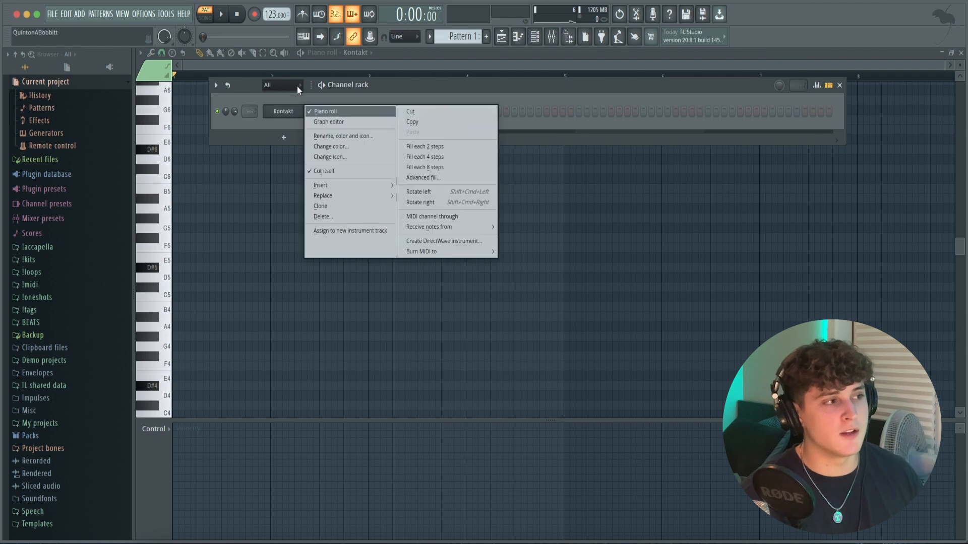
left_click(374, 67)
key("F6")
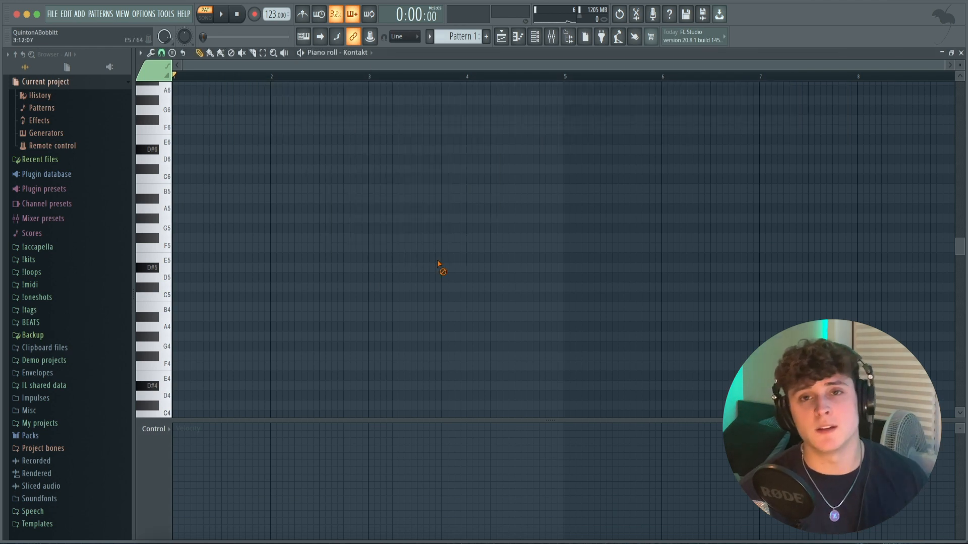
scroll(438, 264, "up", 2)
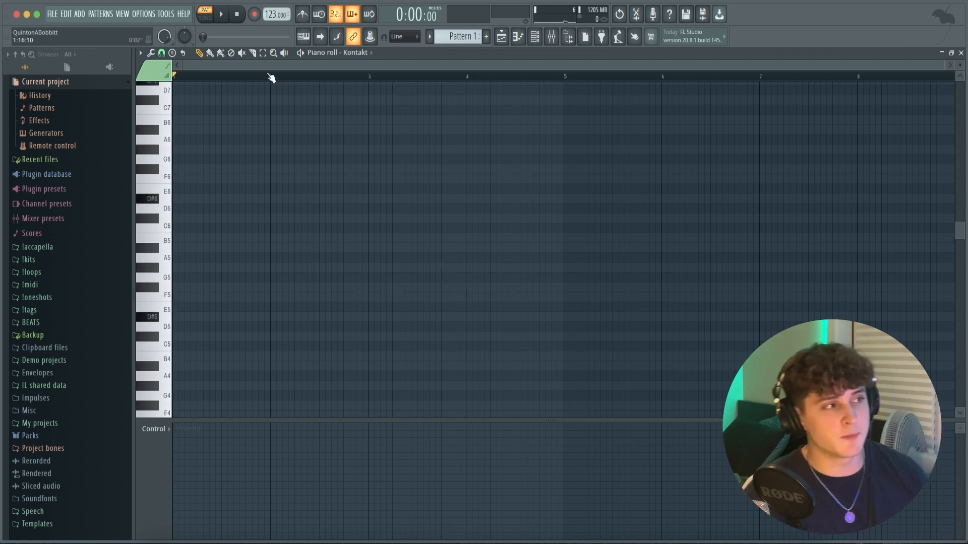
scroll(277, 69, "up", 3)
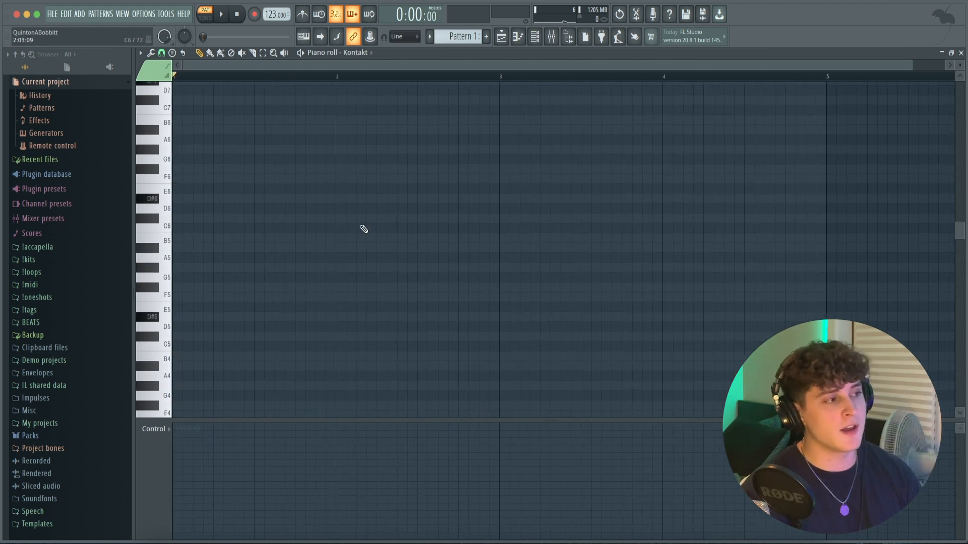
Check the root note and scale chosen for the piano roll's scale highlighting.
left_click(141, 53)
mouse_move(179, 119)
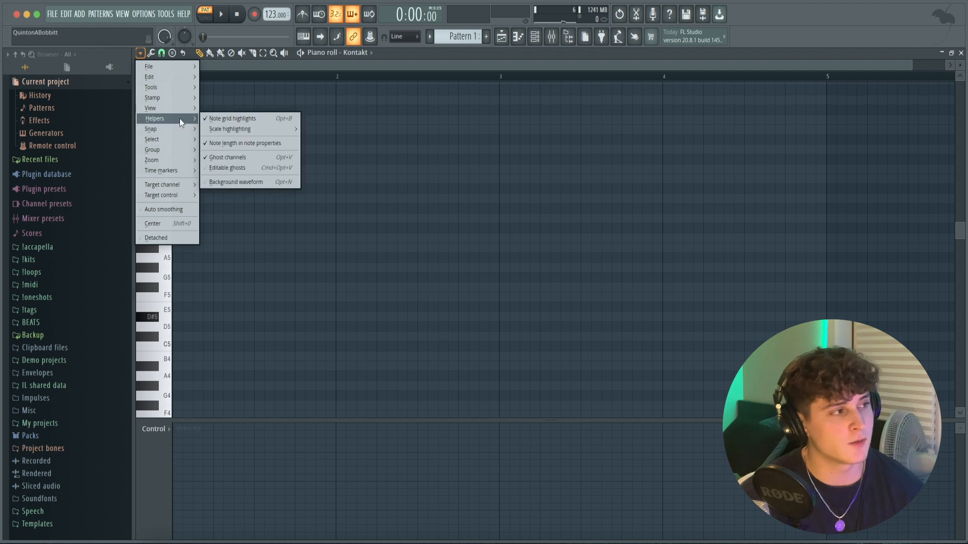
mouse_move(252, 130)
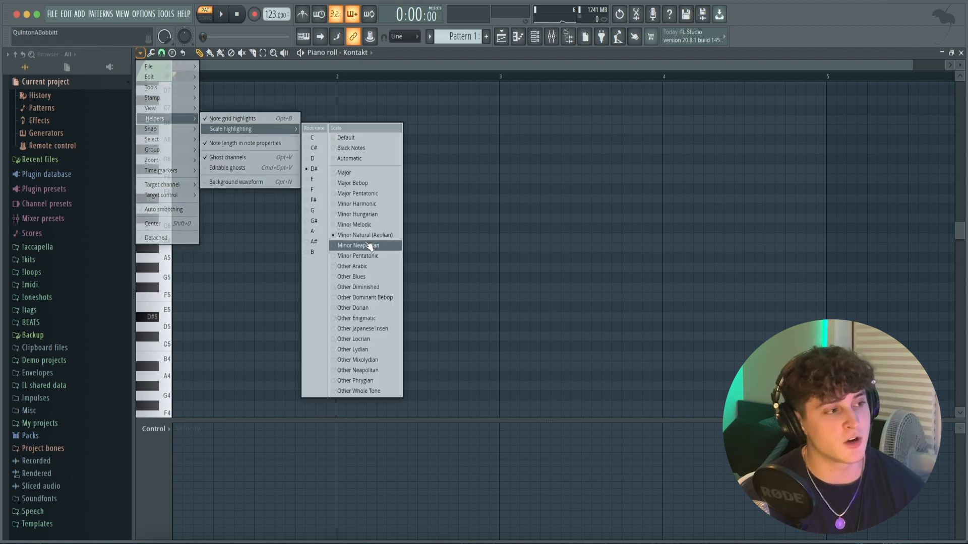
left_click(517, 260)
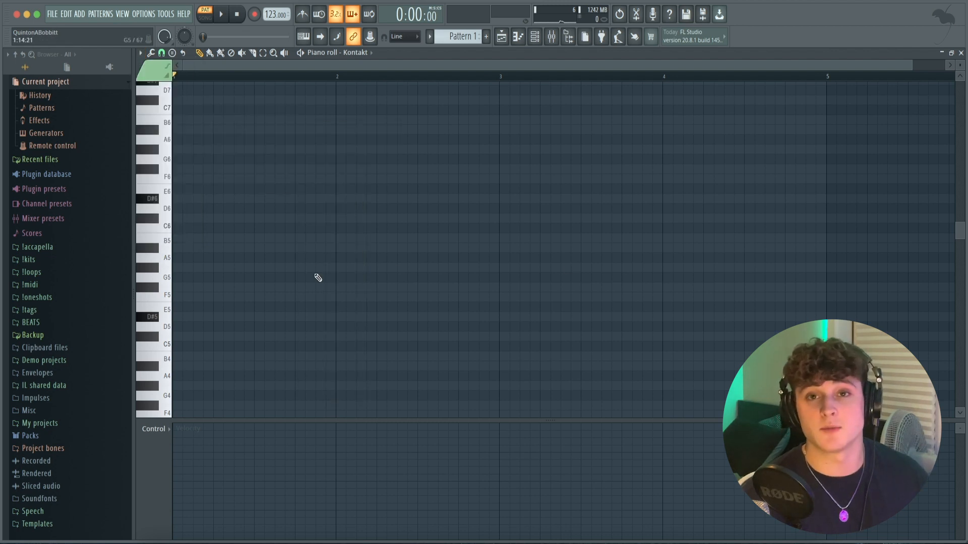
Draw a one-bar D#5, F#5 and A#5 chord at the start of bar 1 and play it back.
mouse_move(240, 215)
left_mouse_down()
mouse_move(231, 198)
mouse_move(166, 313)
left_mouse_up()
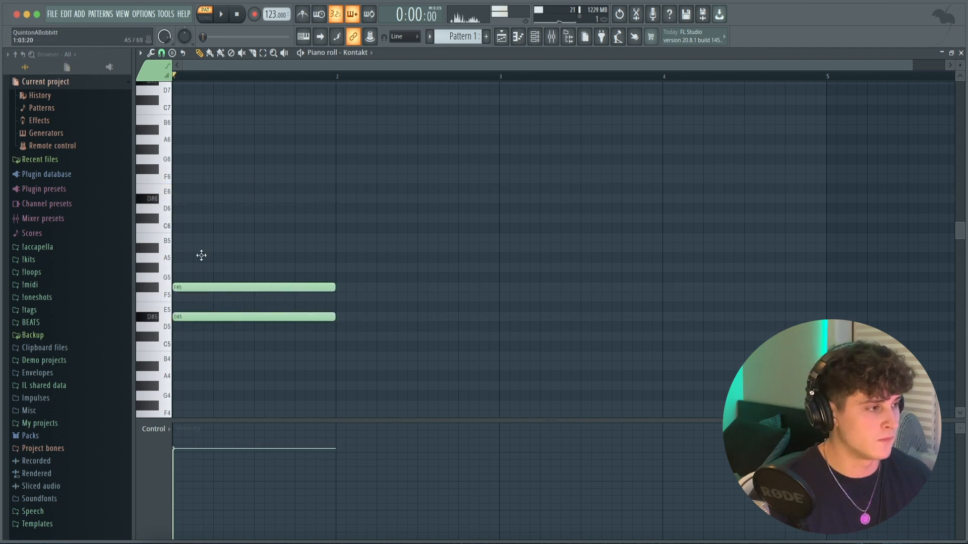
left_click_drag(206, 261, 141, 244)
key("space")
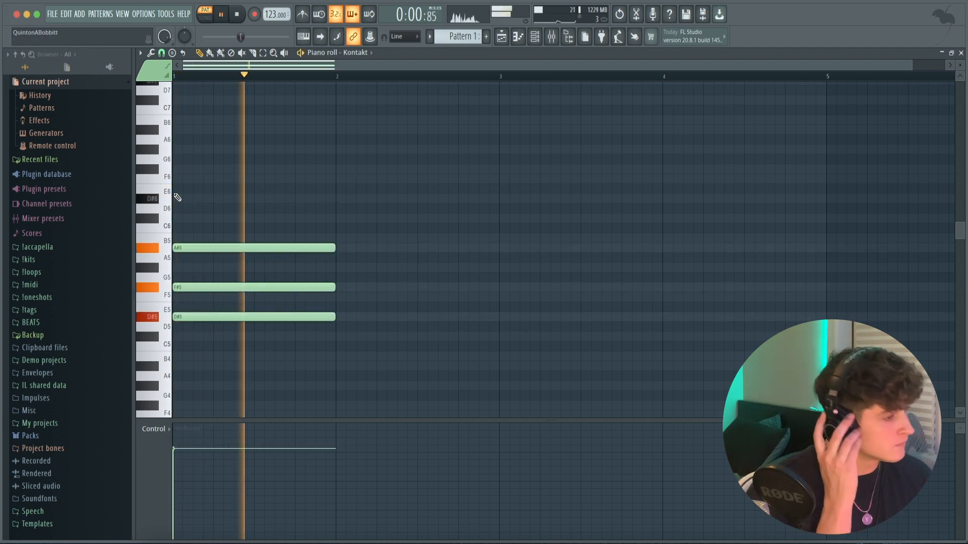
key("space")
Extend the chord to two bars, duplicate it to bar 3, and transpose the copy down to A#4, C#5 and F5.
left_click_drag(258, 350, 500, 263)
left_click(610, 269, "ctrl")
left_click_drag(388, 347, 371, 199)
key("ctrl+b")
key("space")
left_click_drag(646, 247, 646, 297)
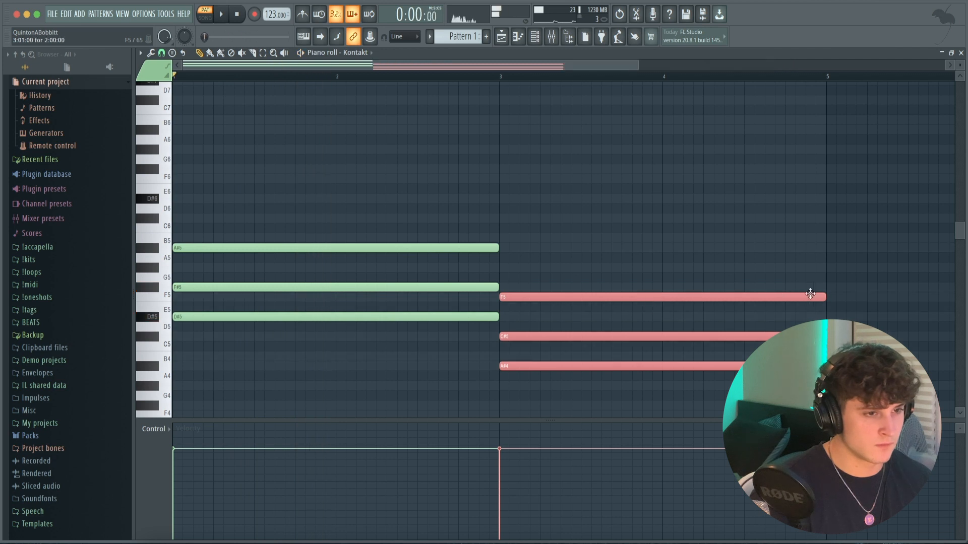
Shorten the second chord to one bar and place a copy at bar 4 voiced as B4, D#5 and F#5.
left_click_drag(814, 298, 682, 310)
key("ctrl+b")
key("ctrl+z")
key("shift+Up")
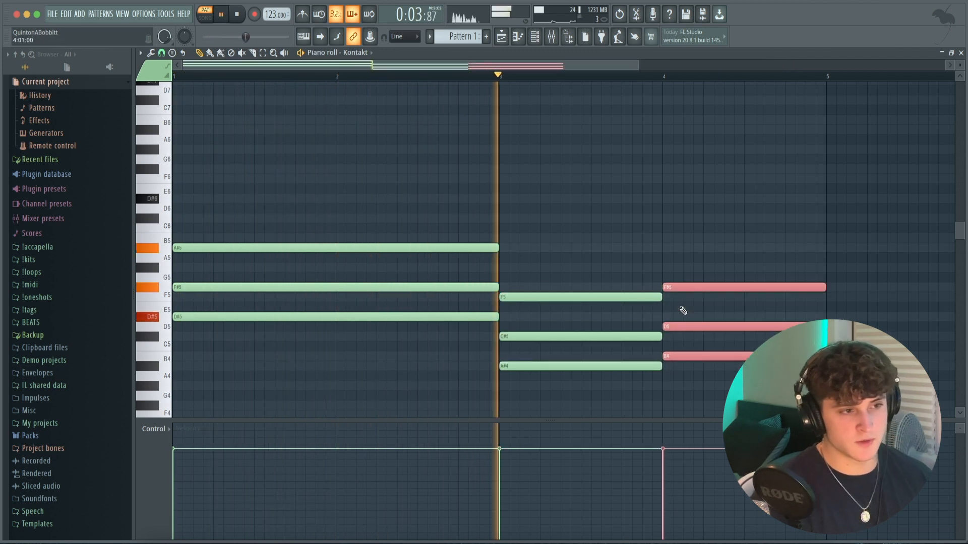
key("ctrl+d")
left_click_drag(678, 326, 680, 316)
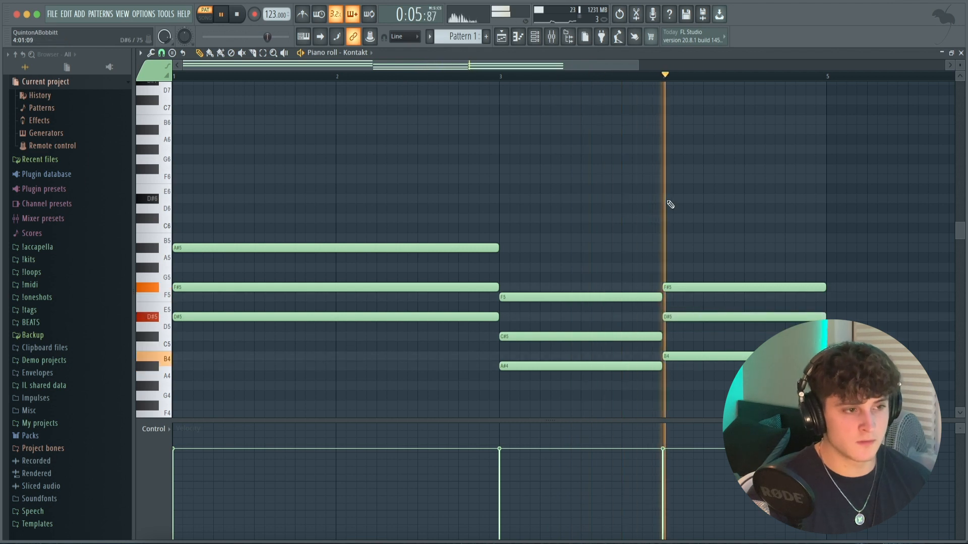
Load Fruity parametric EQ 2 in the first effect slot of mixer Insert 1 with the 20Hz + 18kHz cut preset.
scroll(493, 80, "down", 2)
scroll(504, 188, "down", 3)
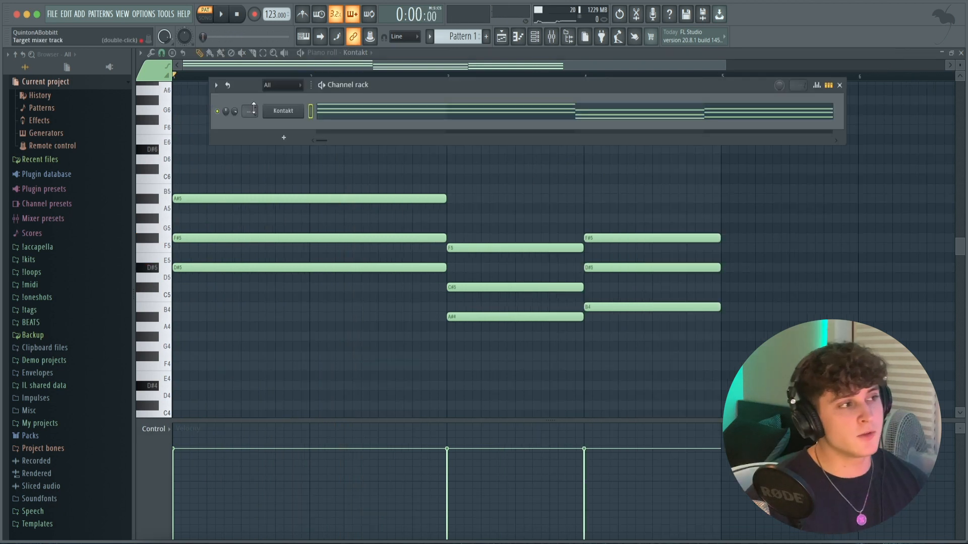
left_click(553, 42)
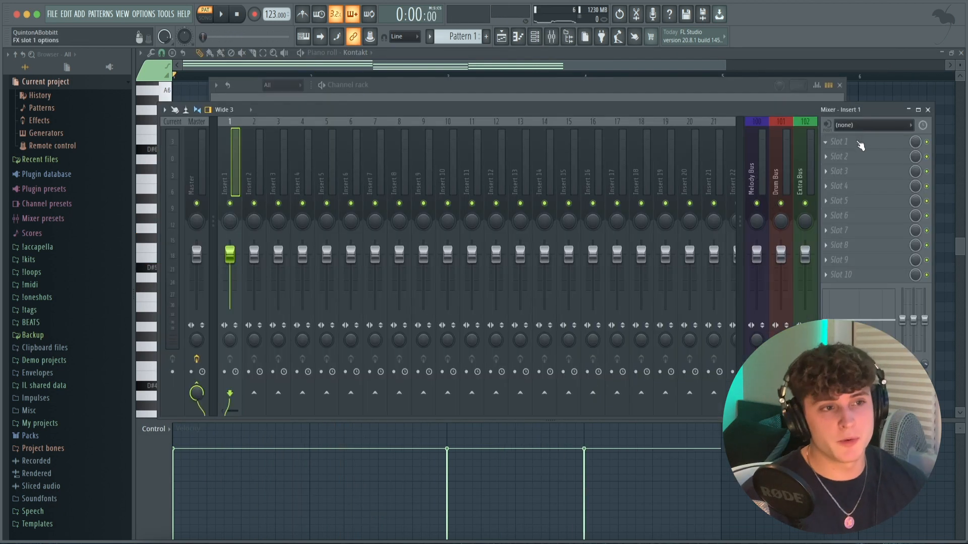
left_click(862, 141)
left_click(630, 483)
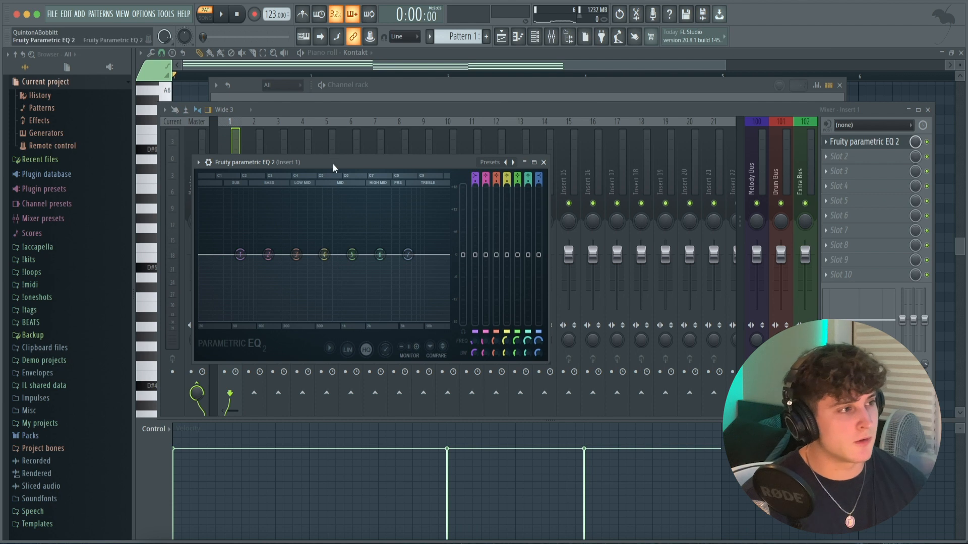
left_click_drag(333, 168, 528, 125)
left_click(708, 119)
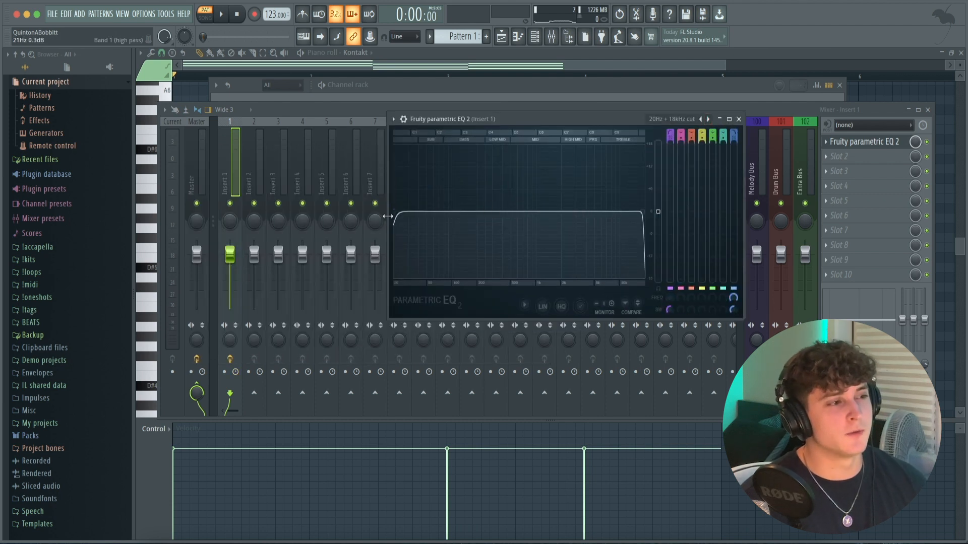
During playback, set the EQ's high-pass band to about 86 Hz and its low-pass band to about 7968 Hz.
key("space")
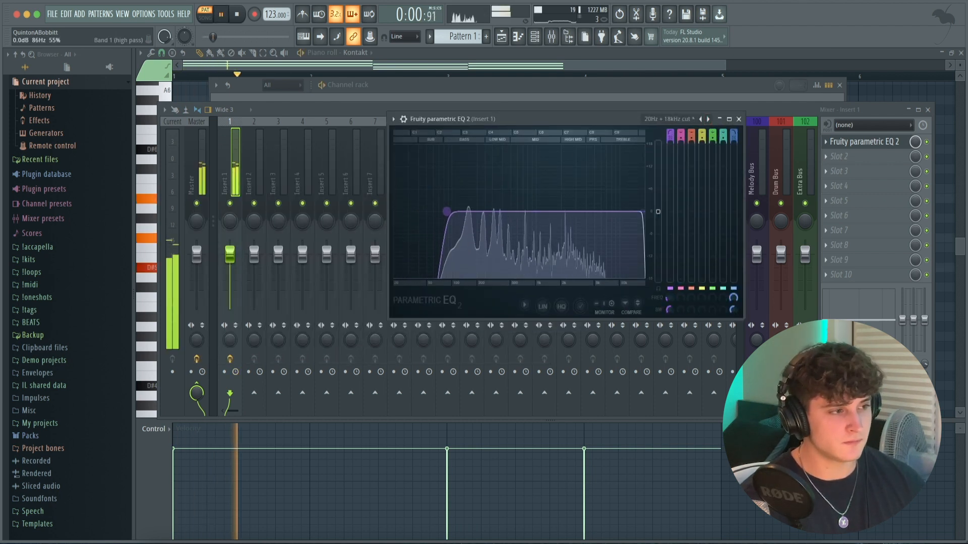
left_click_drag(642, 212, 610, 211)
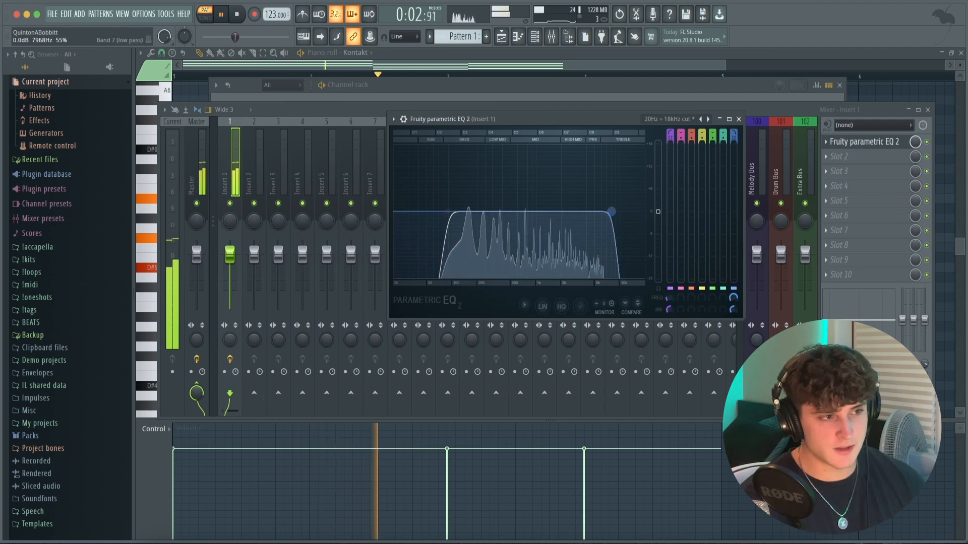
left_click(740, 120)
Add RC-20 Retro Color in the second effect slot of Insert 1 with the Vinyl 1 preset.
left_click(852, 156)
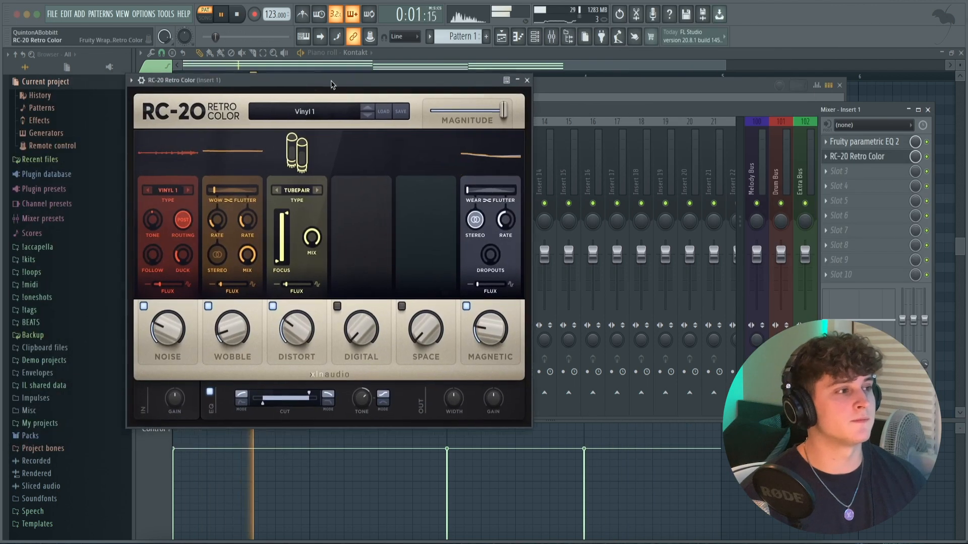
left_click_drag(319, 83, 482, 88)
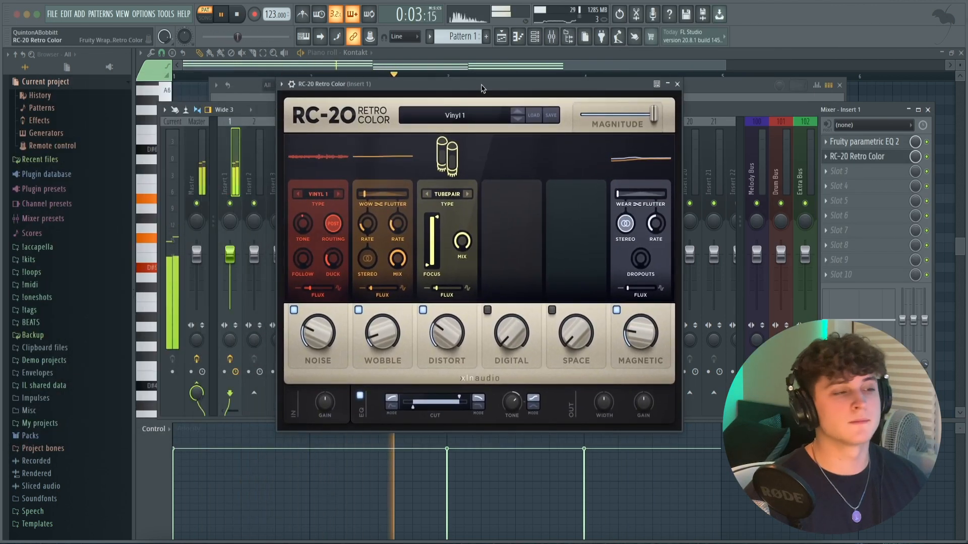
left_click_drag(481, 88, 495, 81)
Set RC-20's noise amount to 10% and compare the sound with the wobble module off and on.
left_click_drag(330, 345, 330, 368)
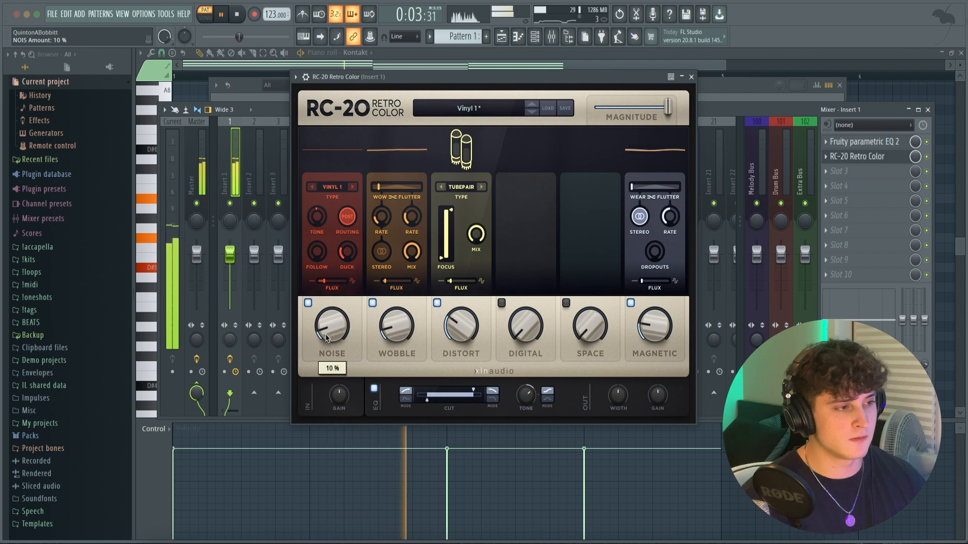
left_click(372, 304)
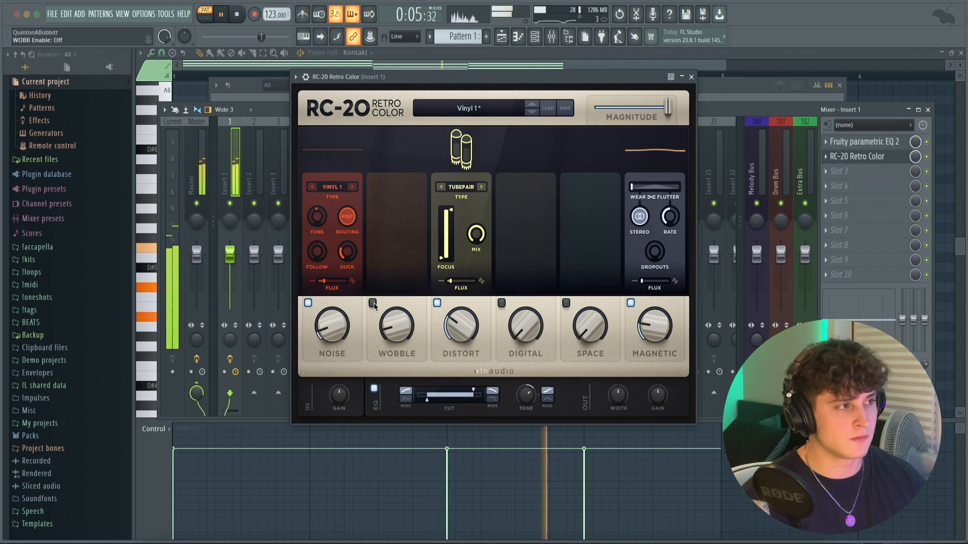
left_click(372, 304)
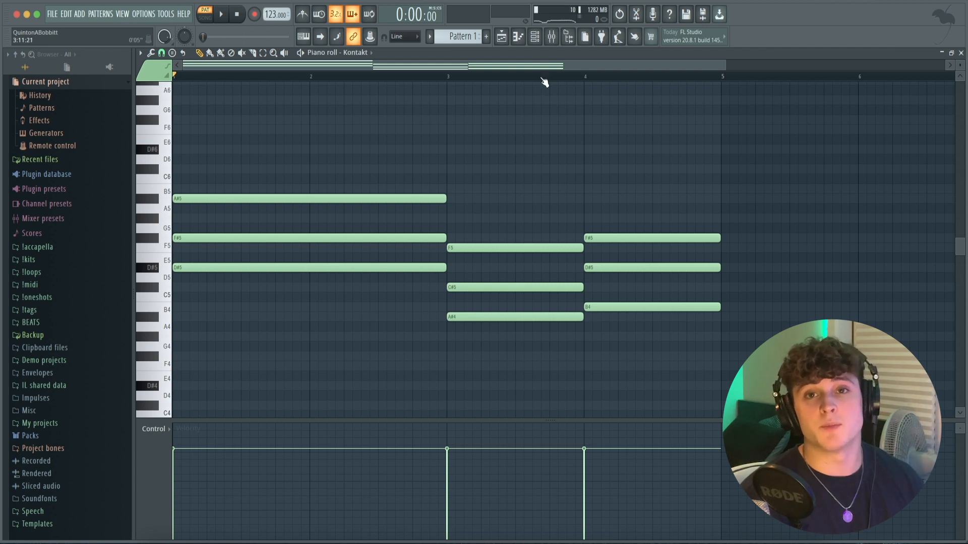
Add the nico - turmeric pad one-shot from the Nico - Exotic pads folder as a new channel playing the same chords.
left_click(533, 45)
left_click_drag(457, 87, 434, 86)
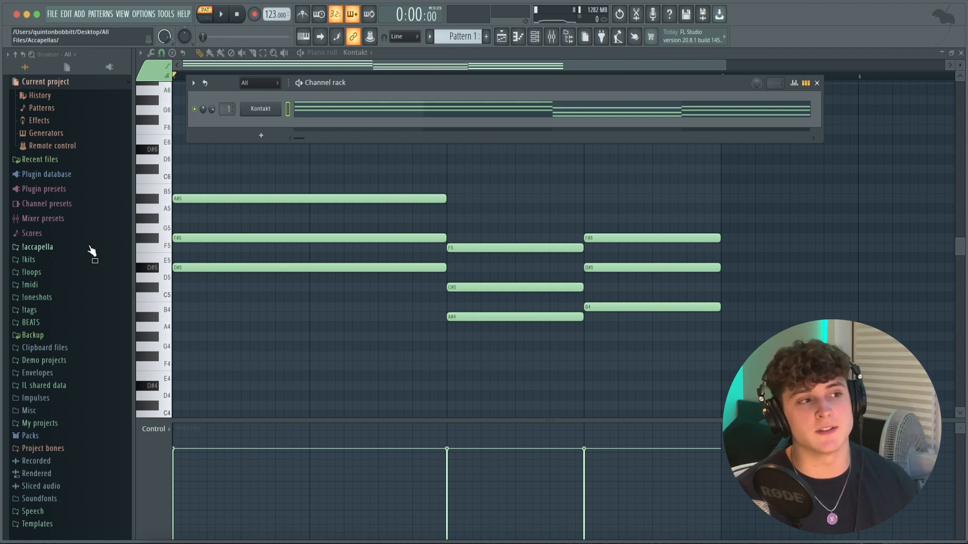
left_click(65, 302)
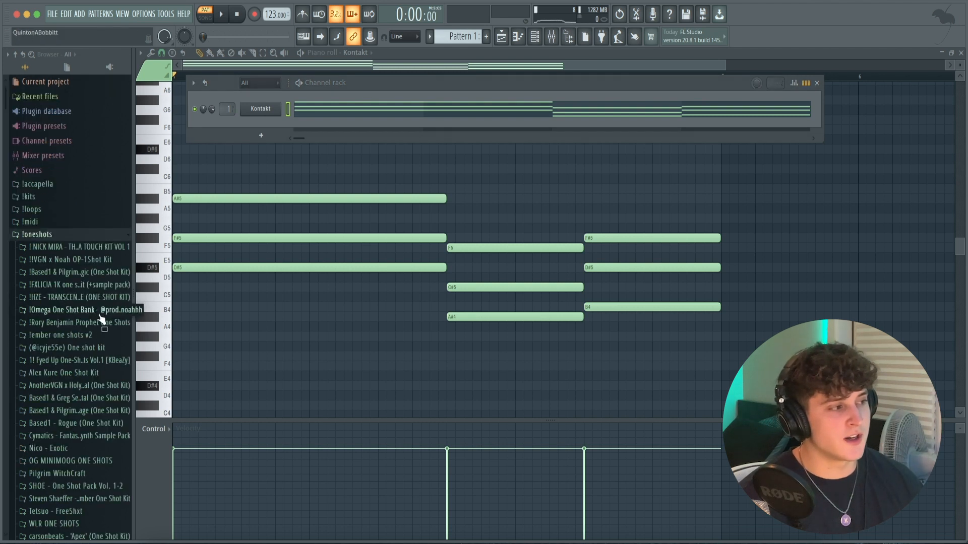
scroll(101, 319, "down", 2)
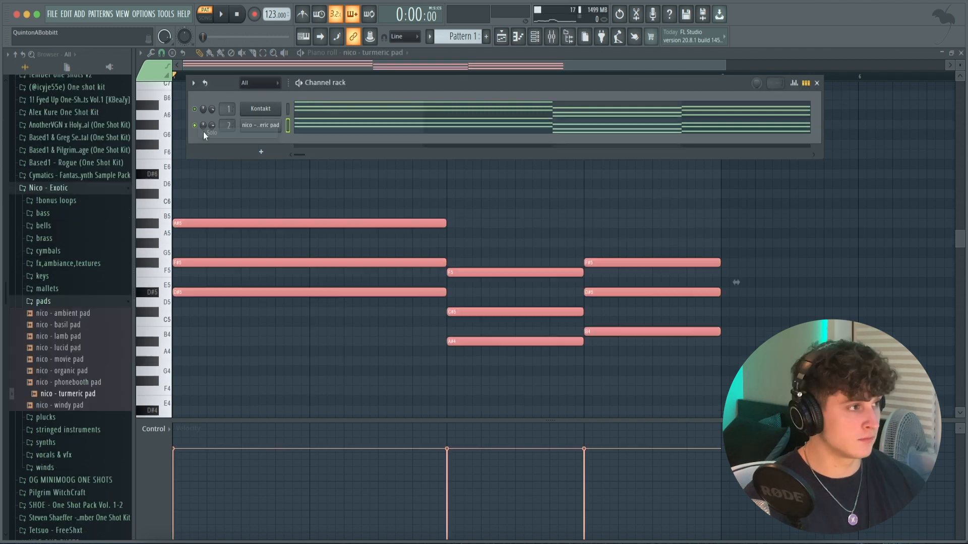
Play the turmeric pad with Kontakt muted and set the pad's channel volume to 36%.
key("space")
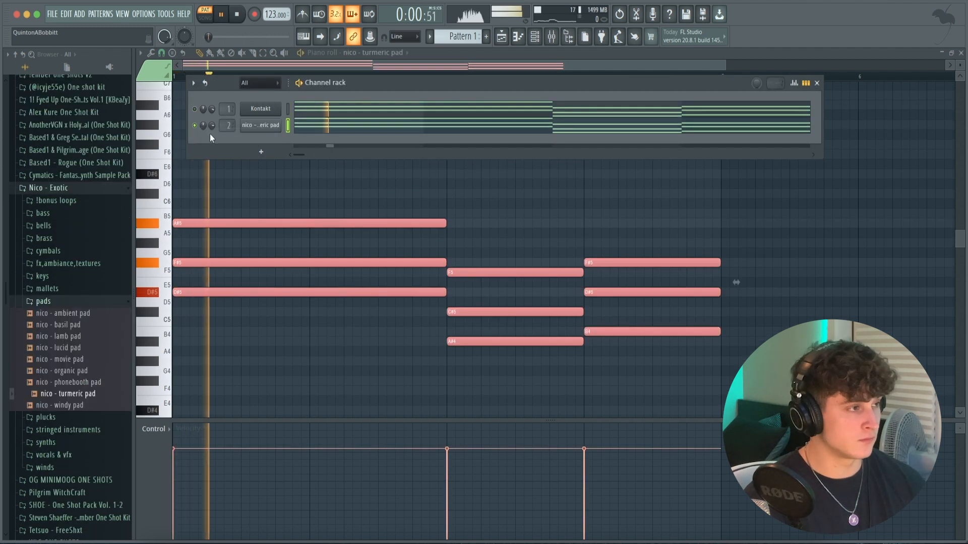
left_click(260, 126)
left_click(312, 133)
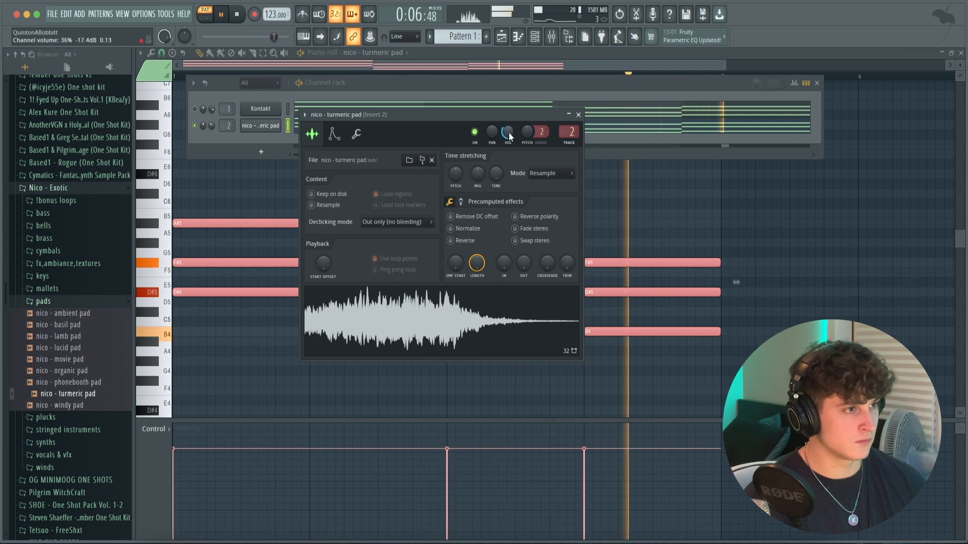
left_click(578, 114)
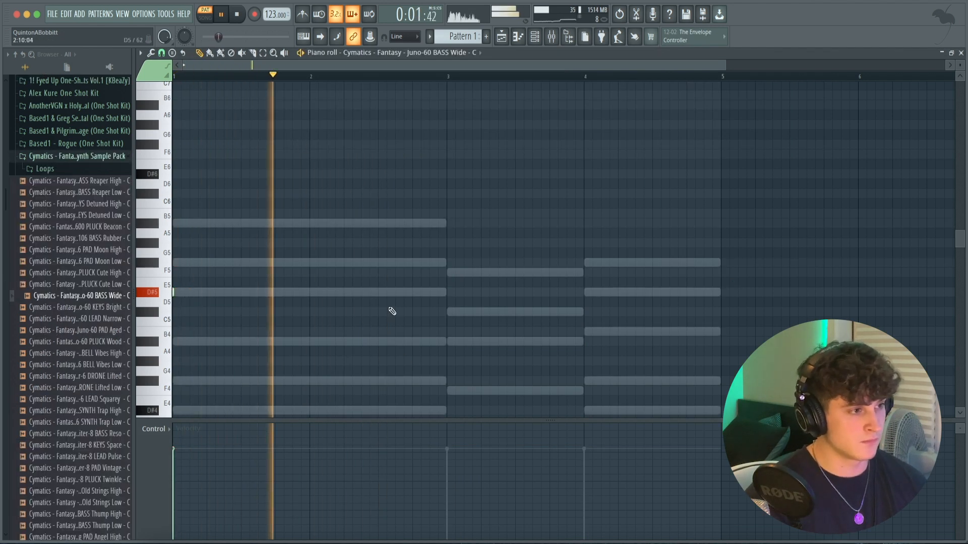
Draw short F#5 and A#5 notes near the end of bar 2 for the Juno-60 BASS Wide channel.
left_click(414, 263)
left_click(425, 225)
right_click(426, 227)
left_click(432, 223)
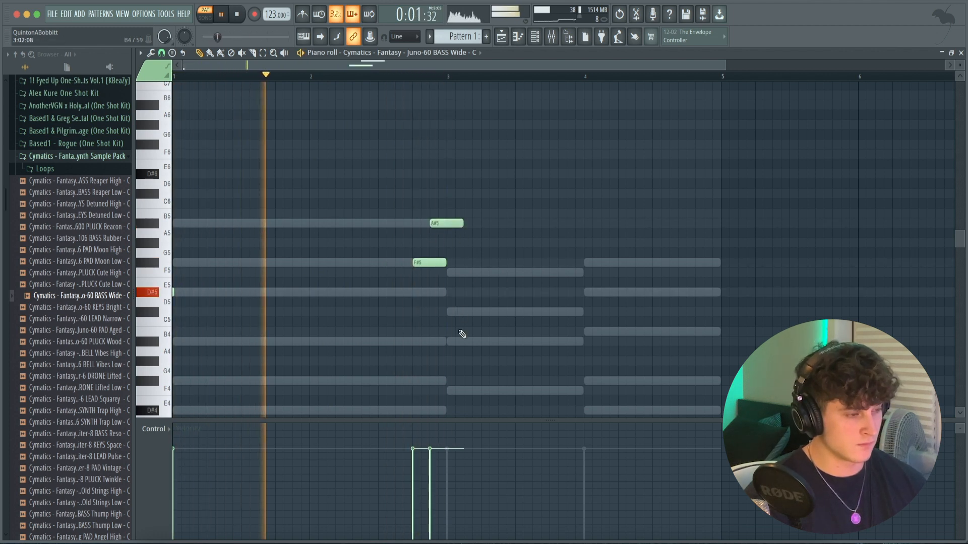
Add bass notes A#4 at bar 3 and B4 at bar 4, and apply quick legato to the bass line.
scroll(450, 390, "down", 2)
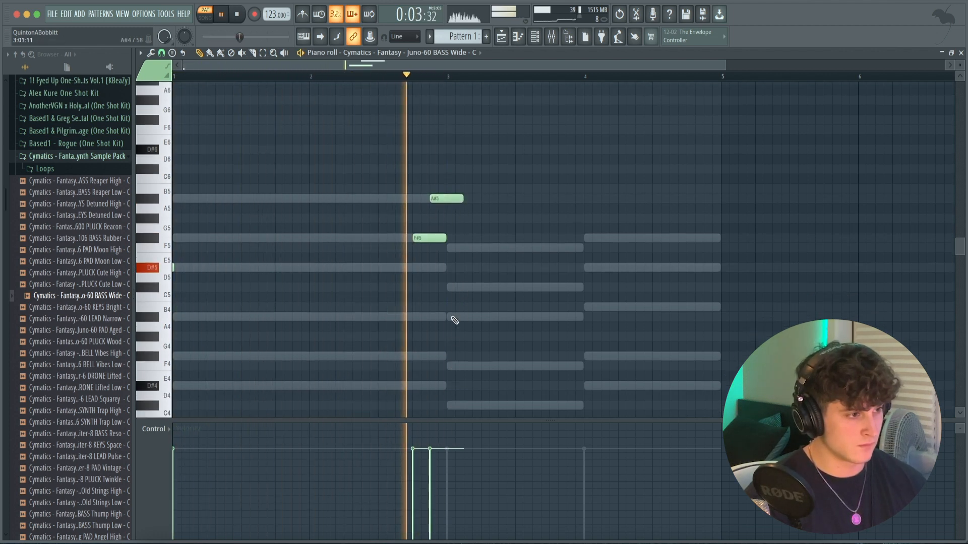
left_click(446, 317)
left_click(586, 307)
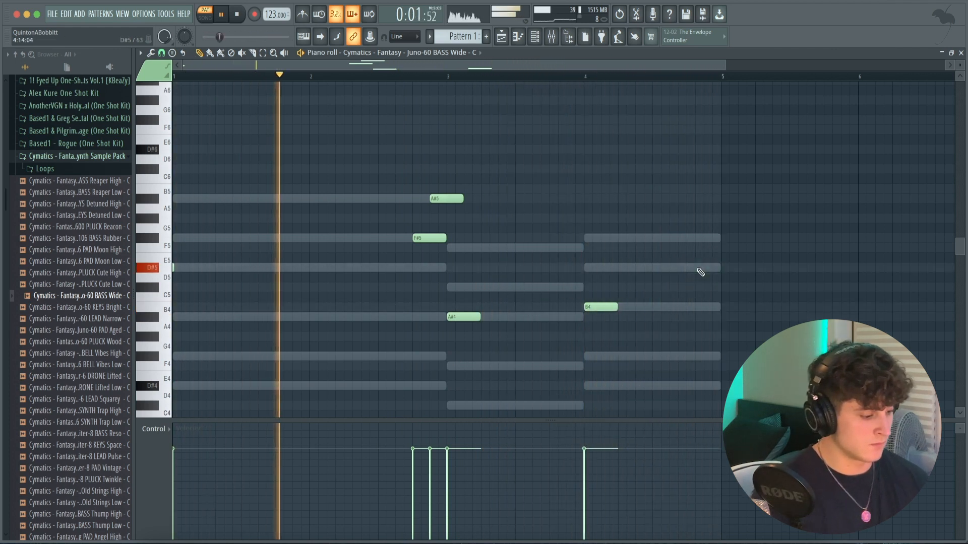
key("ctrl+l")
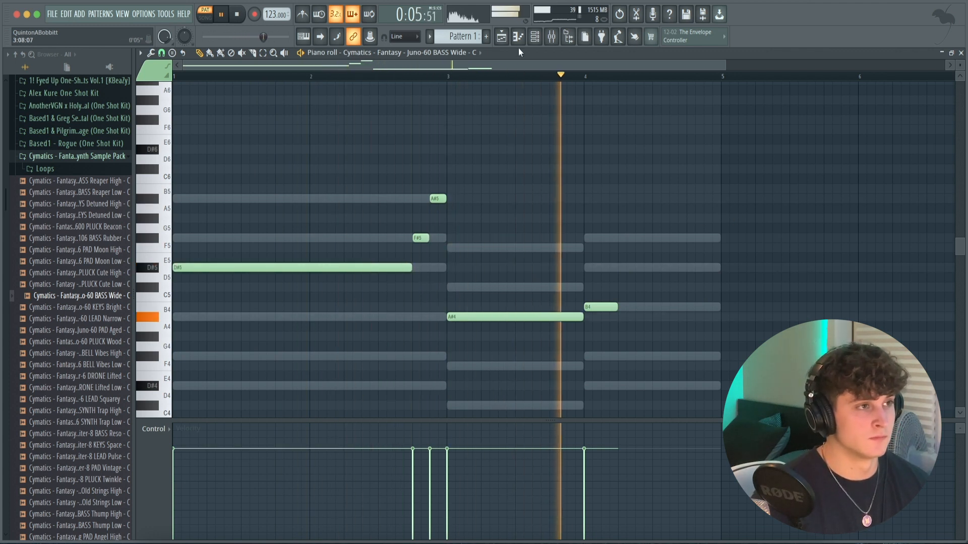
Set the chain - accent channel to cut itself and place a hit on beat 3 of all four bars.
key("F6")
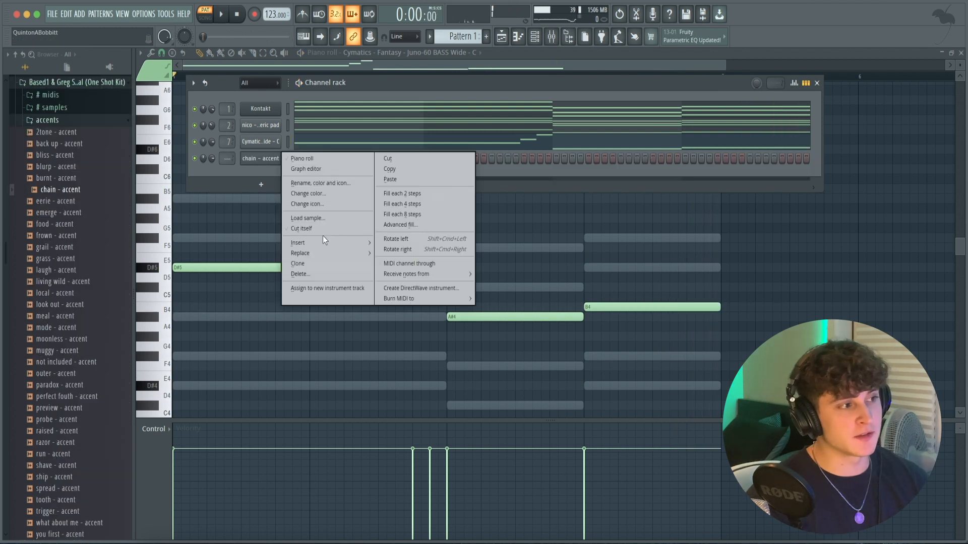
left_click(325, 229)
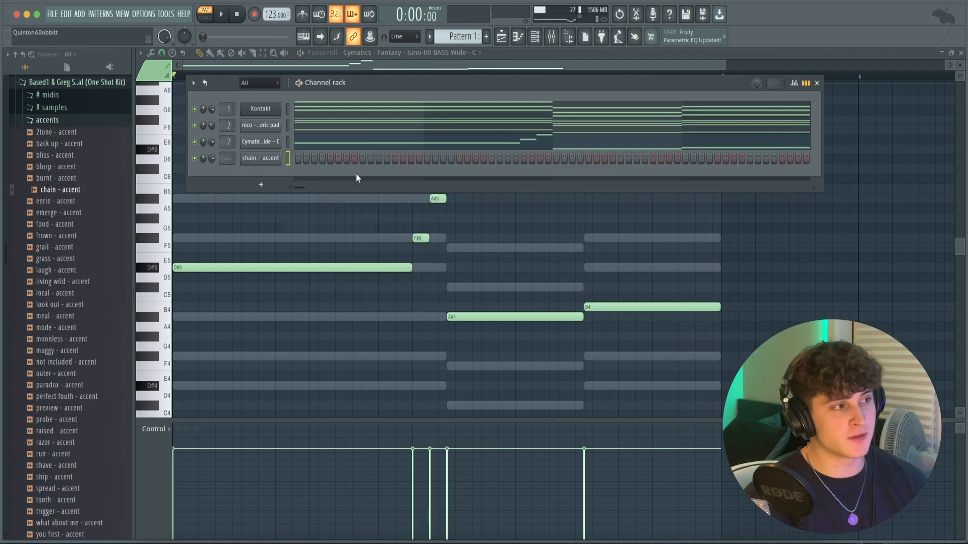
left_click(362, 159)
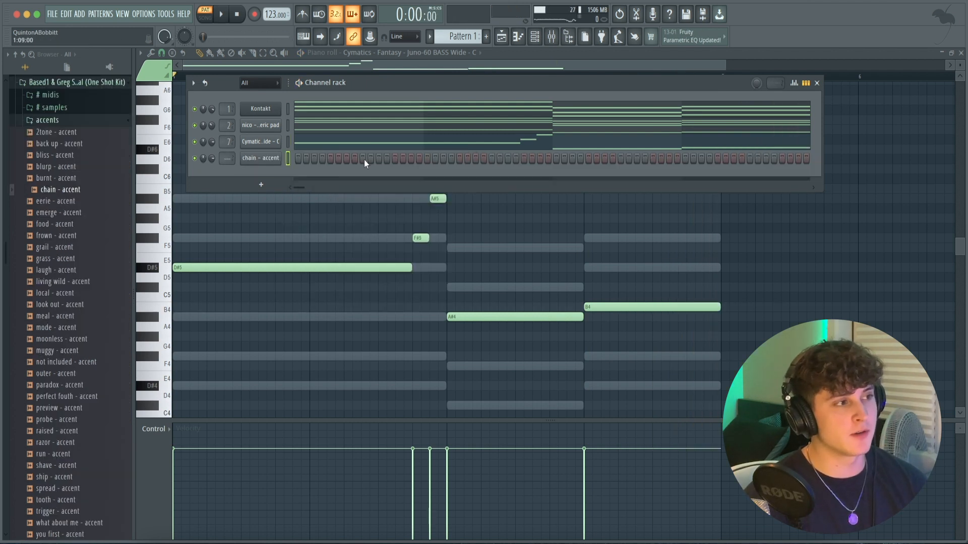
key("space")
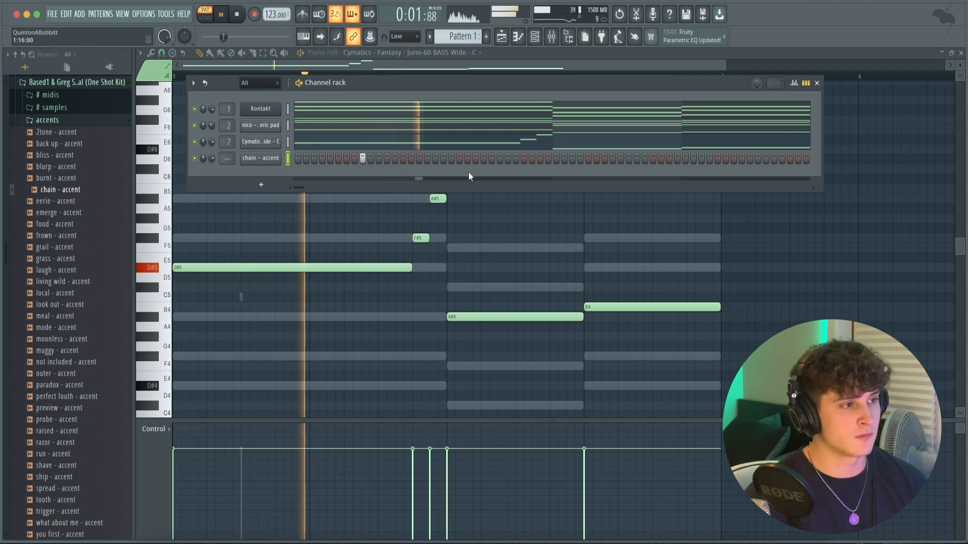
left_click(492, 158)
left_click(620, 158)
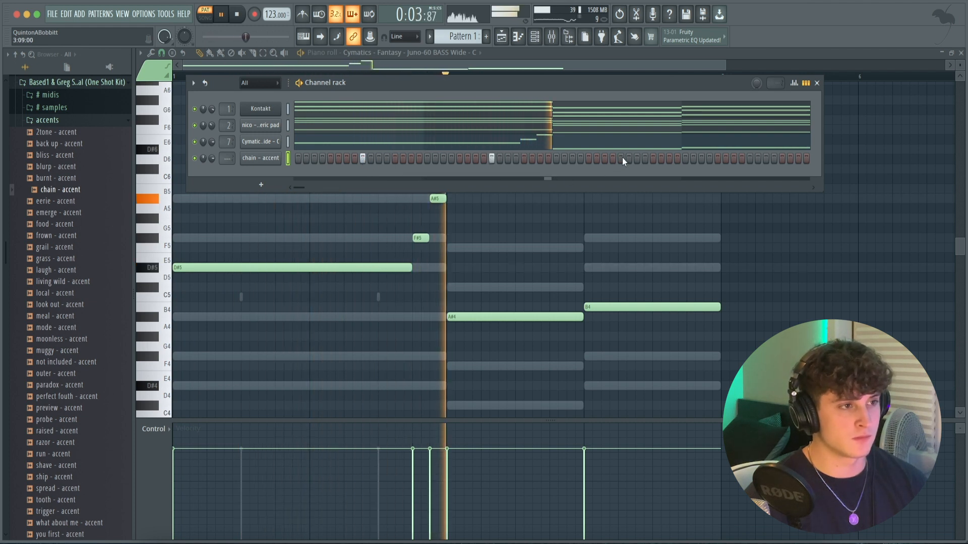
left_click(750, 159)
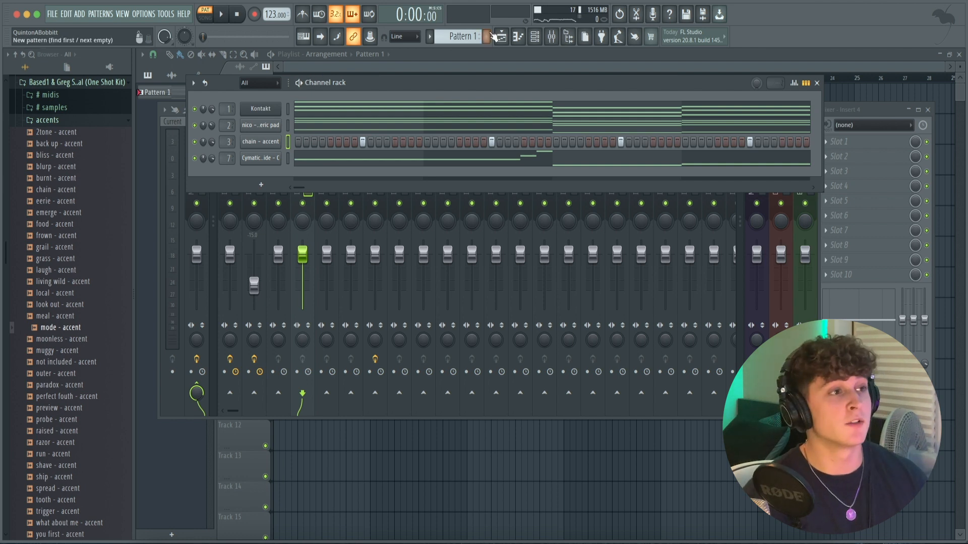
Show the playlist and split Pattern 1 into separate patterns by channel.
left_click(500, 36)
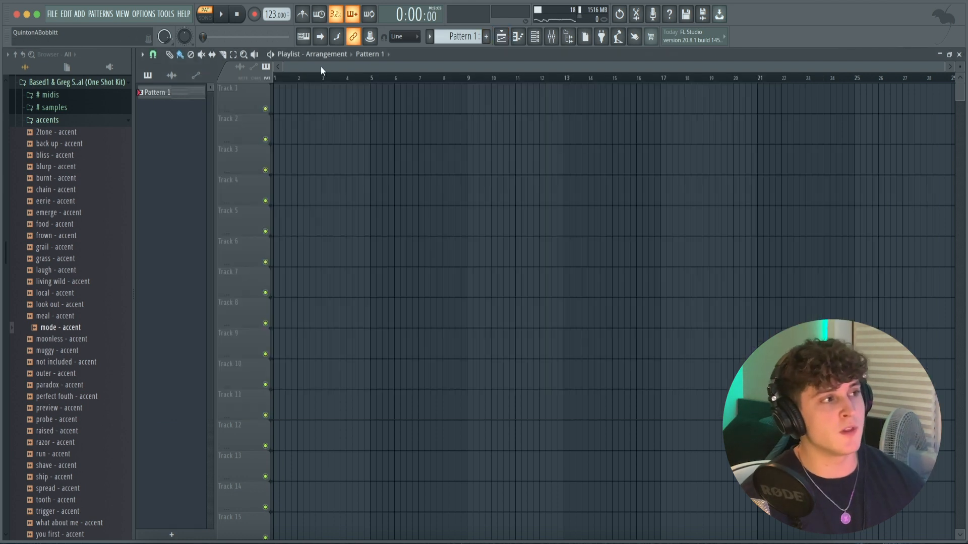
right_click(164, 92)
left_click(198, 266)
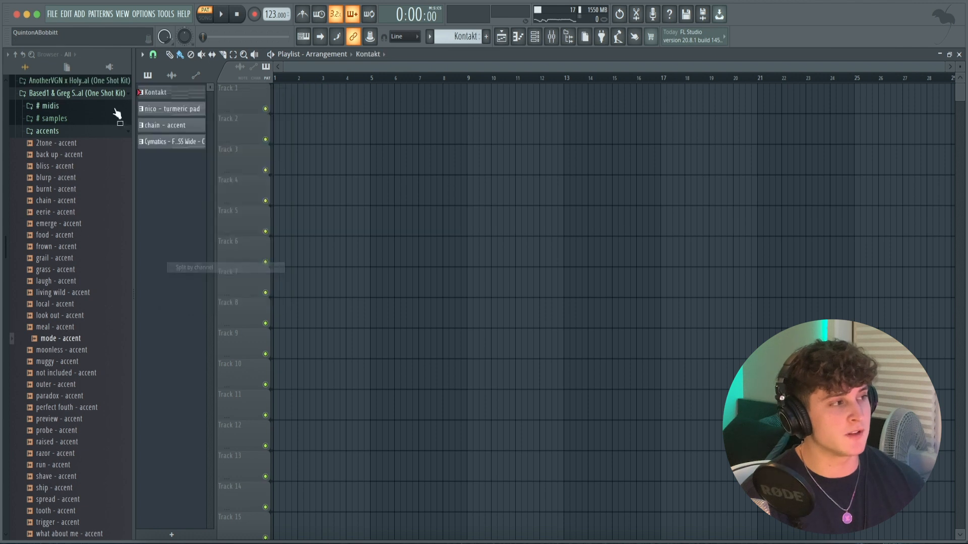
Place the Kontakt, turmeric pad, chain accent and bass patterns on tracks 1 to 4 and duplicate them through bar 28.
left_click_drag(309, 113, 314, 87)
key("ctrl+b")
key("ctrl+b")
key("ctrl+b")
key("ctrl+b")
key("ctrl+b")
key("ctrl+b")
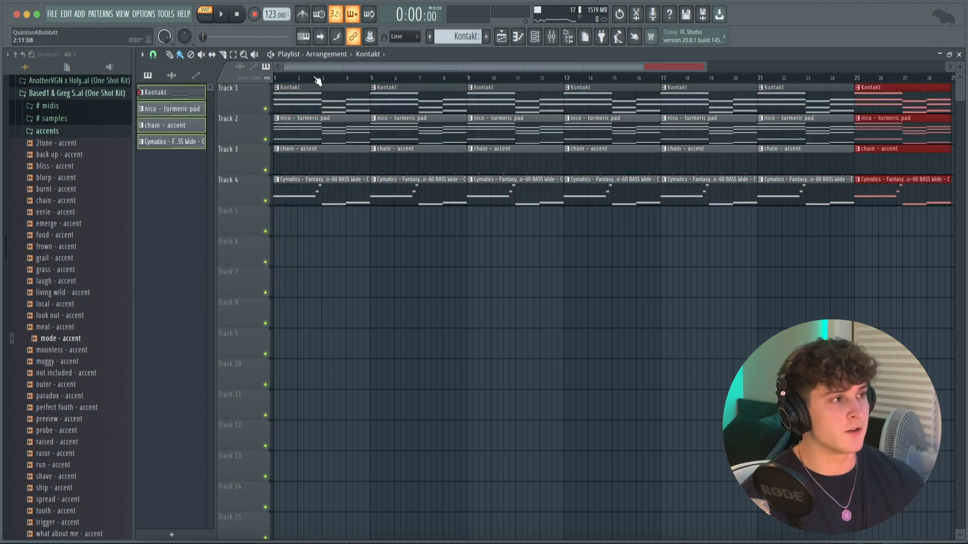
scroll(315, 78, "down", 2)
left_click(315, 78)
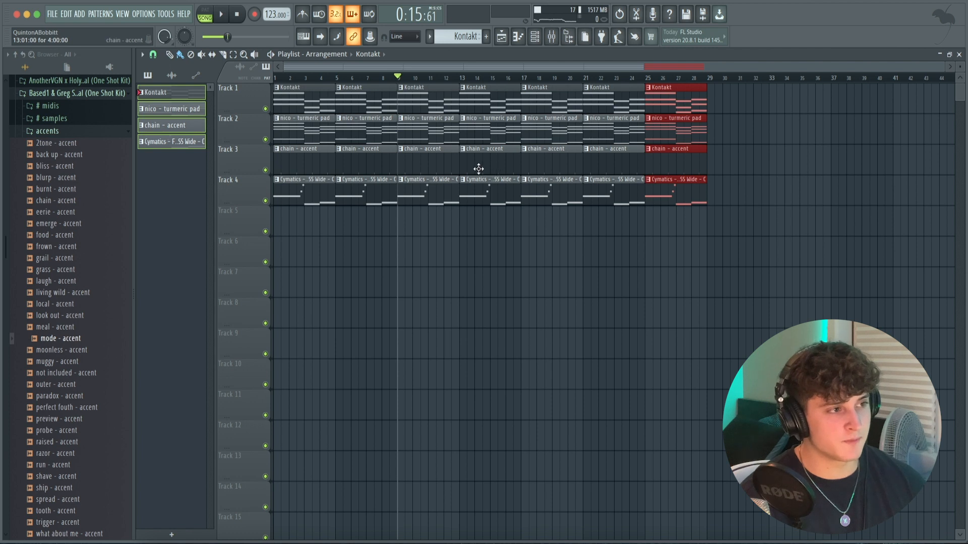
Delete the chain accent clips from bars 9 to 24 and the turmeric pad clips from bars 17 to 24.
right_click(432, 157)
right_click(469, 156)
right_click(546, 157)
right_click(602, 156)
right_click(605, 135)
right_click(577, 140)
Duplicate the last four-bar block of all four patterns five times, through bar 48.
key("ctrl+b")
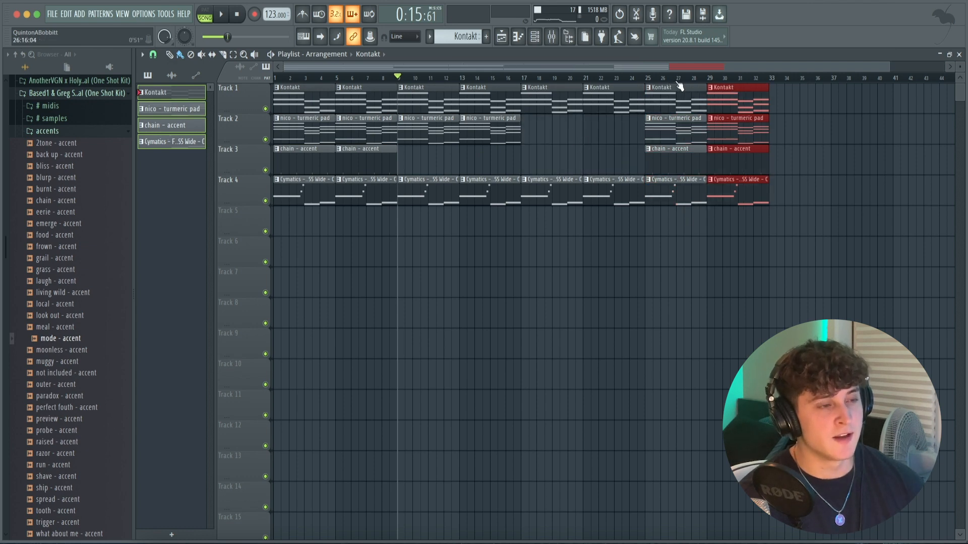
key("ctrl+b")
key("ctrl+b")
key("ctrl+b")
key("ctrl+b")
Clear the clips from bars 25 to 28 and leave only the Kontakt clip in bars 29 to 32.
right_click(549, 132)
right_click(550, 157)
right_click(549, 189)
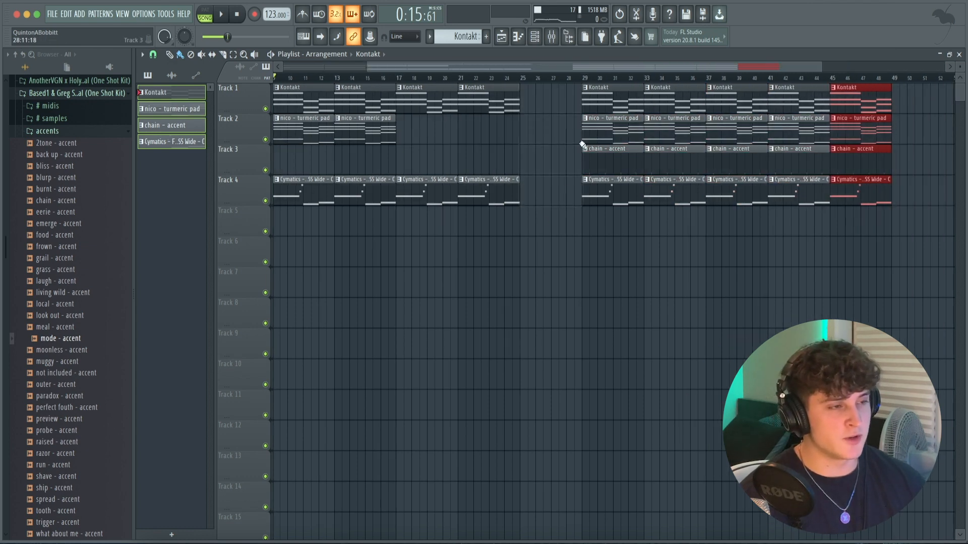
right_click(612, 132)
right_click(612, 158)
right_click(612, 189)
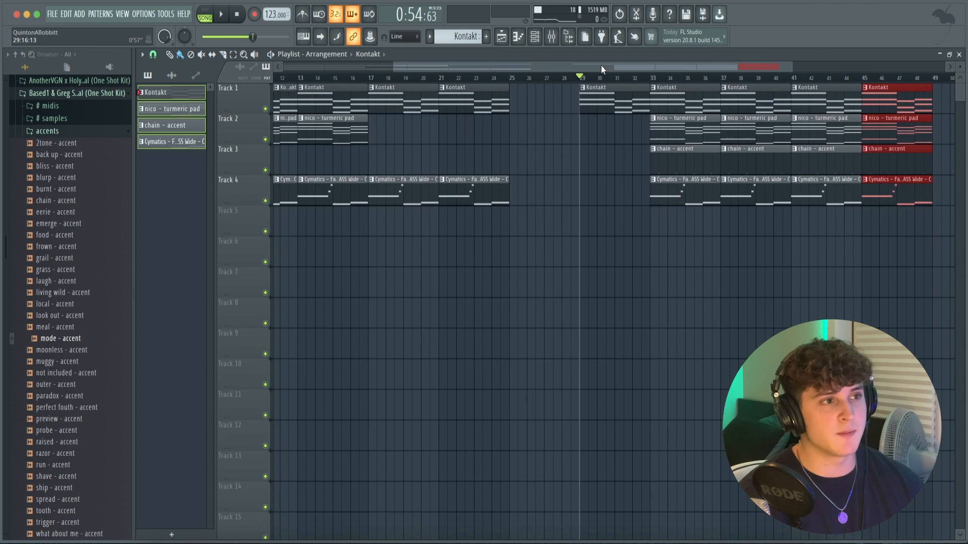
Delete the Kontakt, pad, accent and bass clips from bars 33 to 36.
left_click_drag(600, 65, 610, 69)
scroll(643, 84, "down", 2)
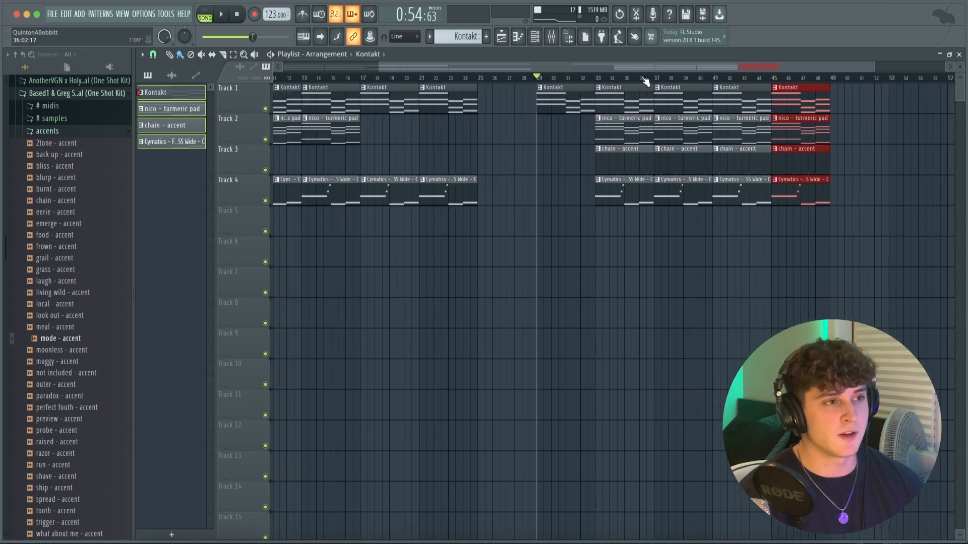
right_click(624, 107)
right_click(628, 130)
right_click(626, 159)
right_click(623, 188)
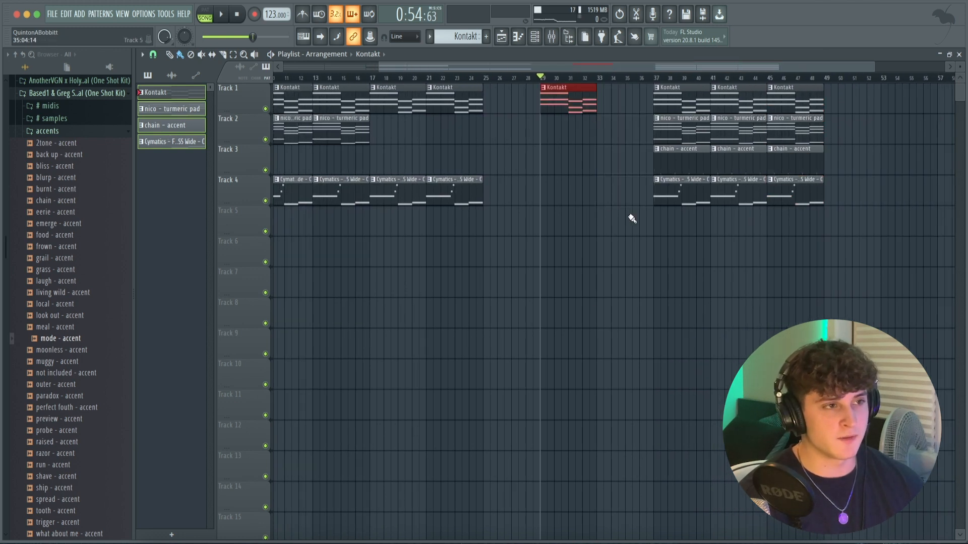
Leave only the turmeric pad clip in bars 37 to 40 and delete all four clips from bars 41 to 44.
right_click(682, 169)
right_click(684, 187)
right_click(737, 101)
right_click(736, 130)
right_click(734, 160)
right_click(732, 191)
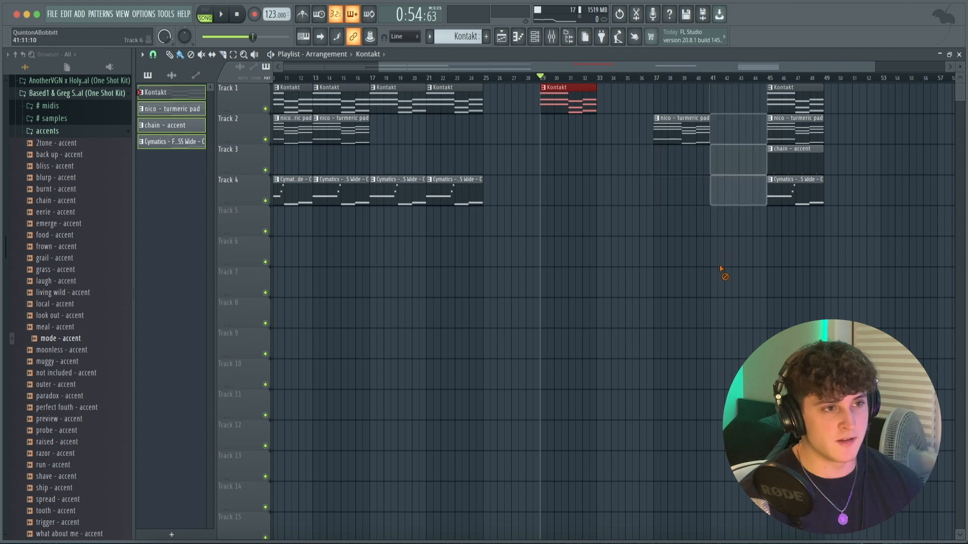
Delete the Kontakt and pad clips at bar 45, then duplicate the accent and bass clips three times.
right_click(794, 101)
right_click(796, 130)
left_click_drag(809, 219, 798, 132)
key("ctrl+b")
key("ctrl+b")
key("ctrl+b")
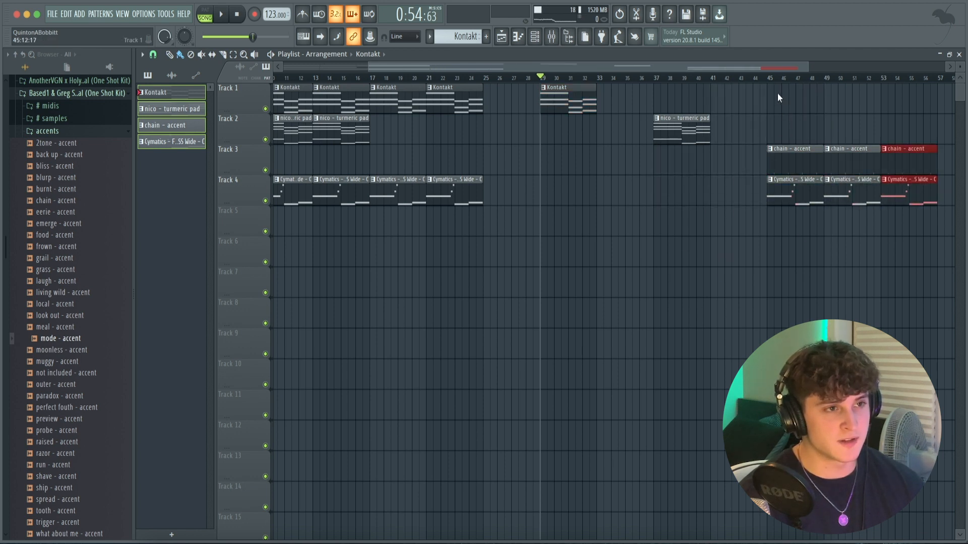
Isolate the accent clip in bars 45 to 48 and the bass clip in bars 53 to 56, deleting the surrounding copies.
scroll(765, 82, "down", 2)
right_click(738, 160)
right_click(739, 190)
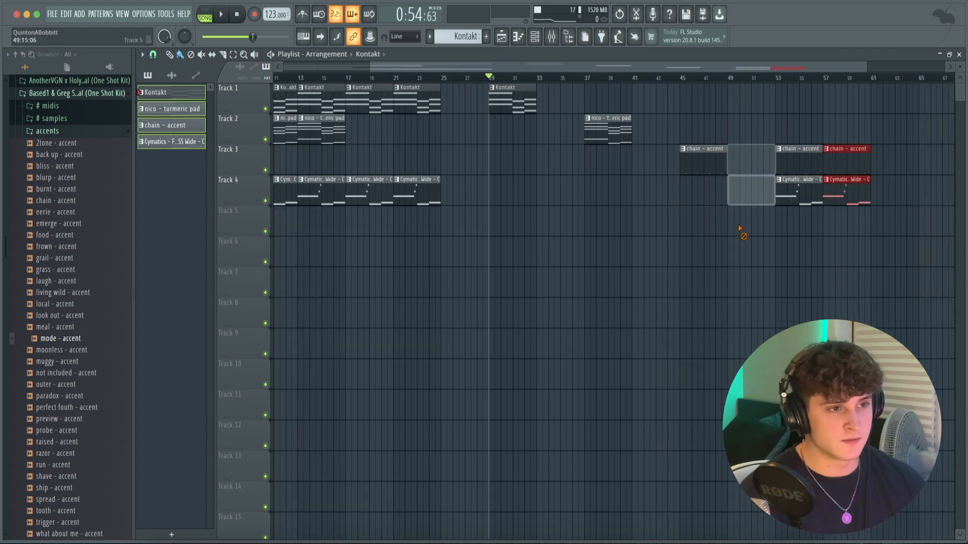
right_click(784, 159)
right_click(846, 161)
right_click(850, 190)
scroll(595, 81, "down", 2)
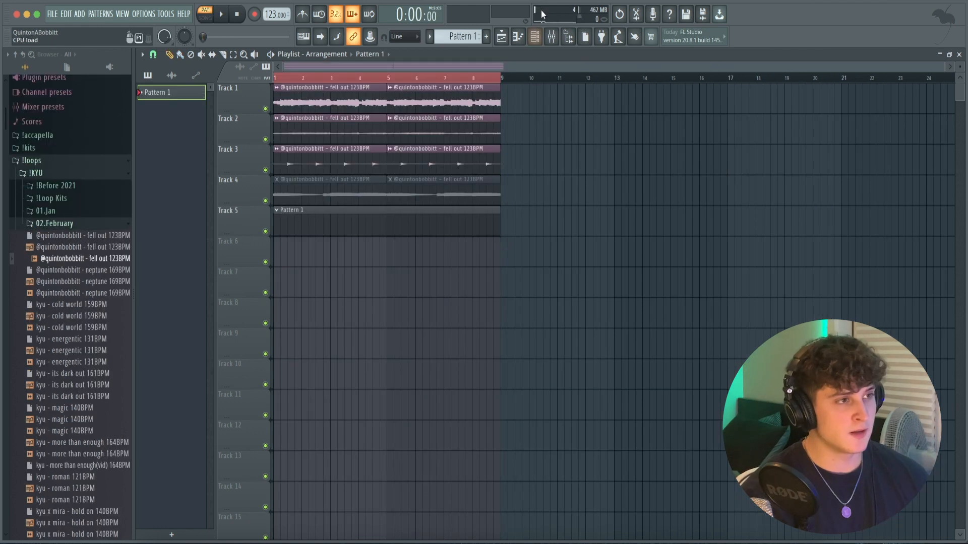
Move the Sampler channel below the loop and load kyu - bounce (clap) from the !!kyu - ESSENTIALS vol.1 Clap's folder into it.
left_click(535, 40)
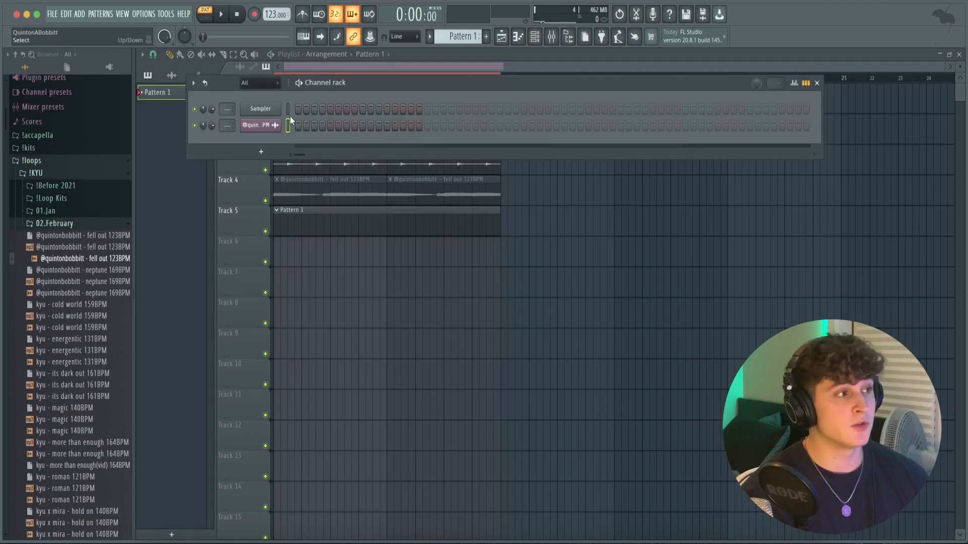
key("alt+Down")
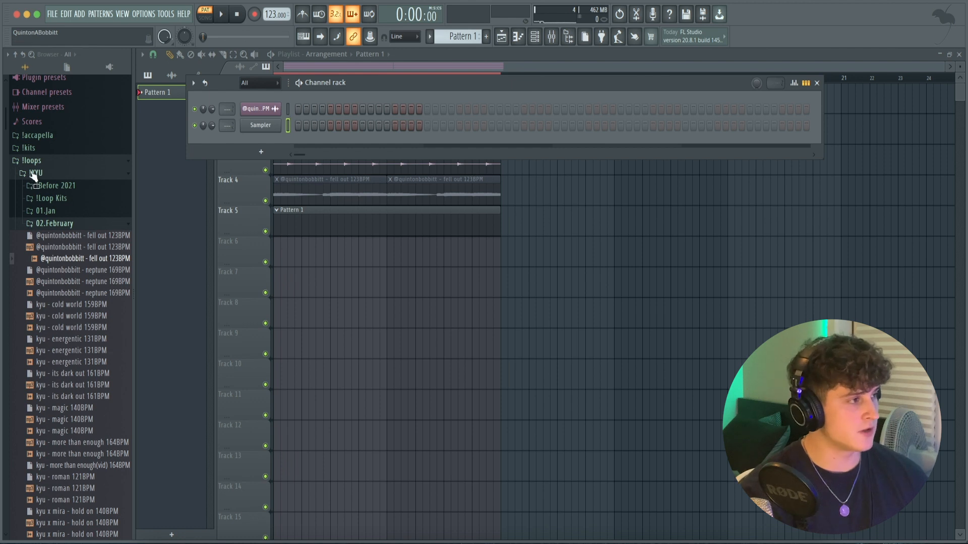
left_click_drag(32, 176, 39, 160)
left_click_drag(50, 204, 44, 299)
left_click_drag(57, 259, 75, 315)
left_click_drag(81, 375, 76, 360)
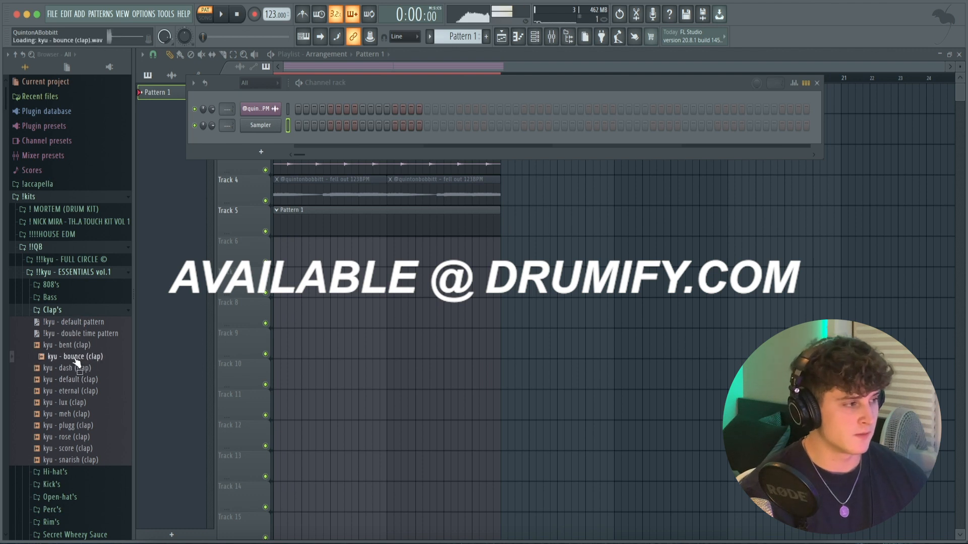
left_click_drag(253, 126, 254, 125)
Apply the !kyu - default pattern to the clap channel and play it with the loop in song mode.
middle_click(92, 323)
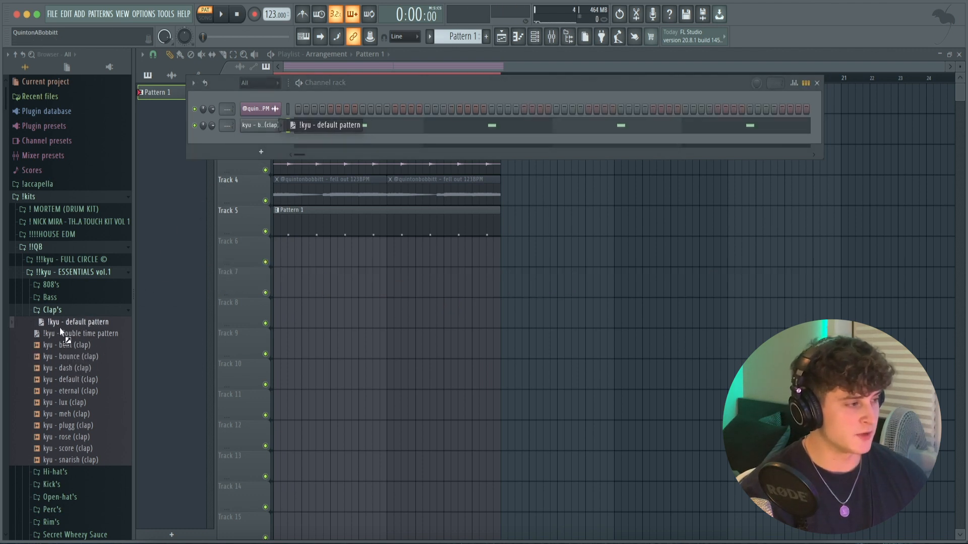
left_click(262, 128)
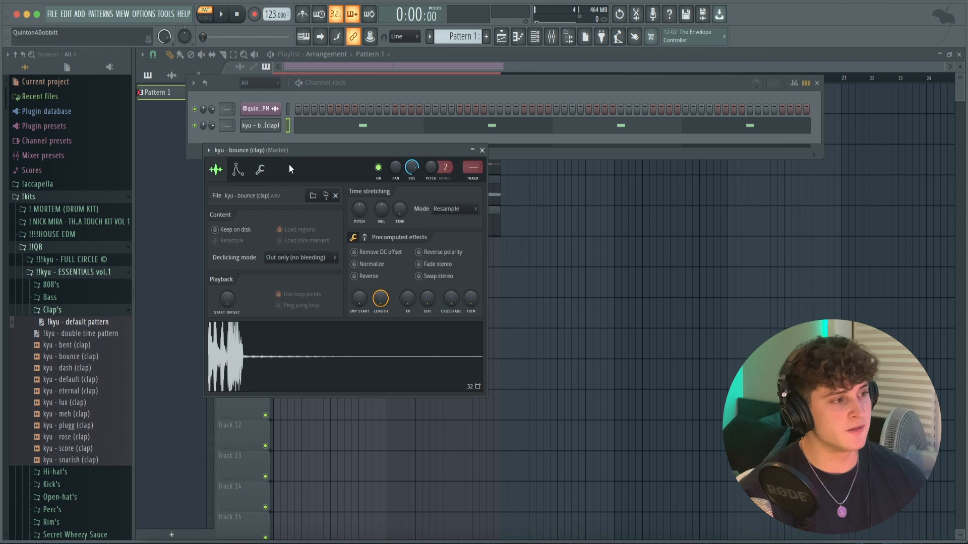
left_click(317, 58)
key("space")
left_click(535, 37)
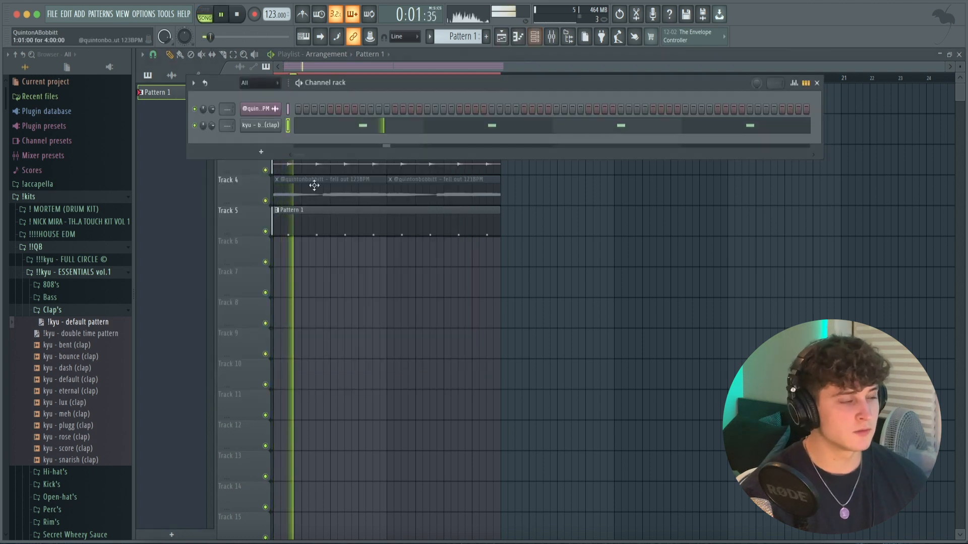
Transpose the clap notes down one semitone to A#4.
left_click(325, 125)
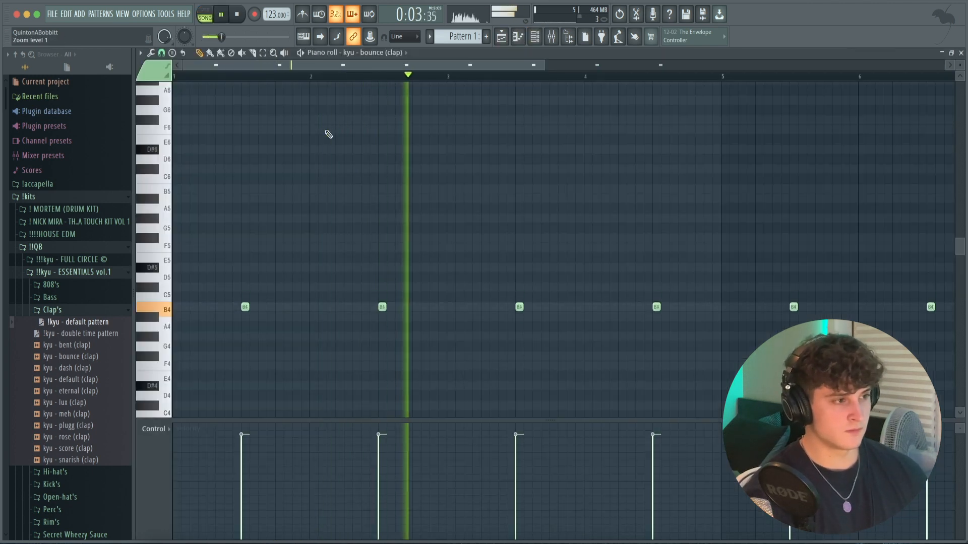
key("F6")
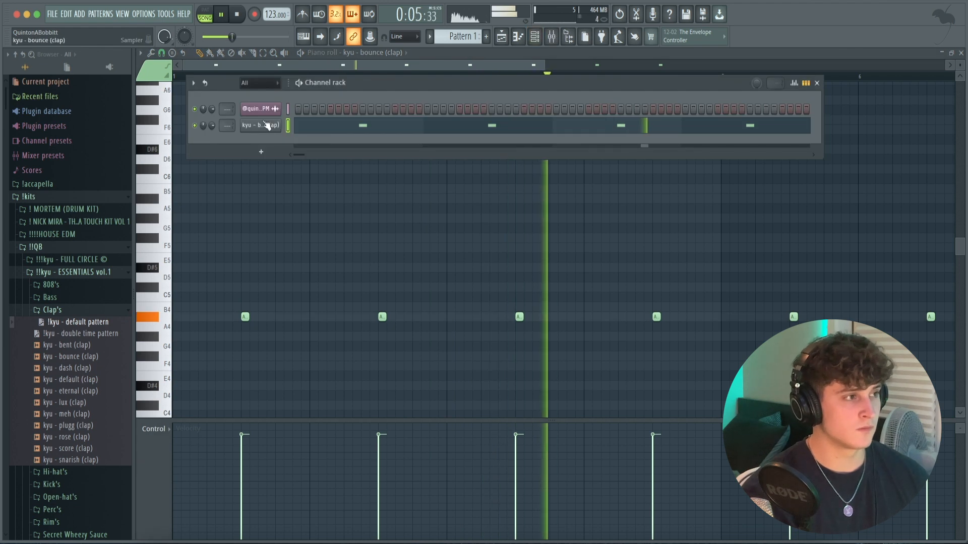
left_click(261, 125)
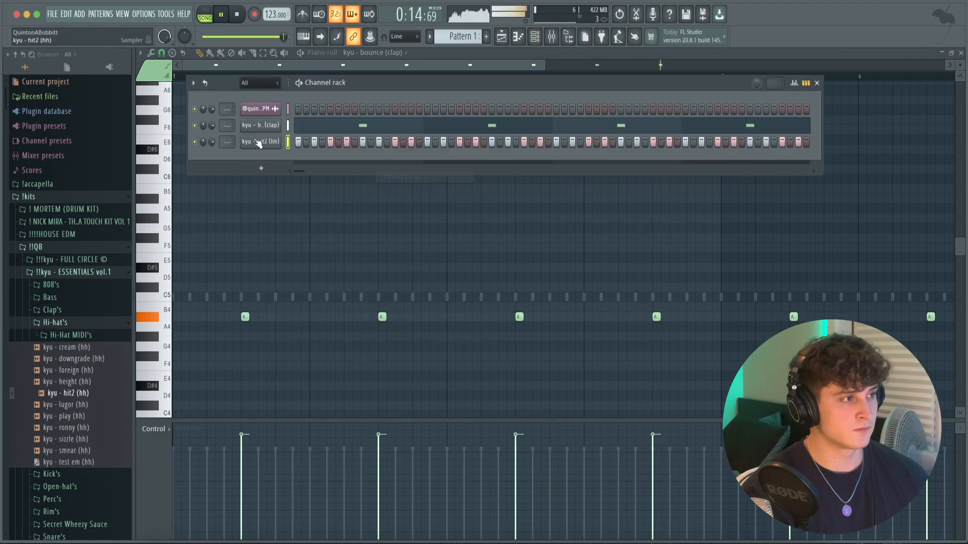
Set the fade-out of the kyu - hit2 (hh) sample to 24%.
left_click(261, 142)
left_click_drag(392, 283, 393, 276)
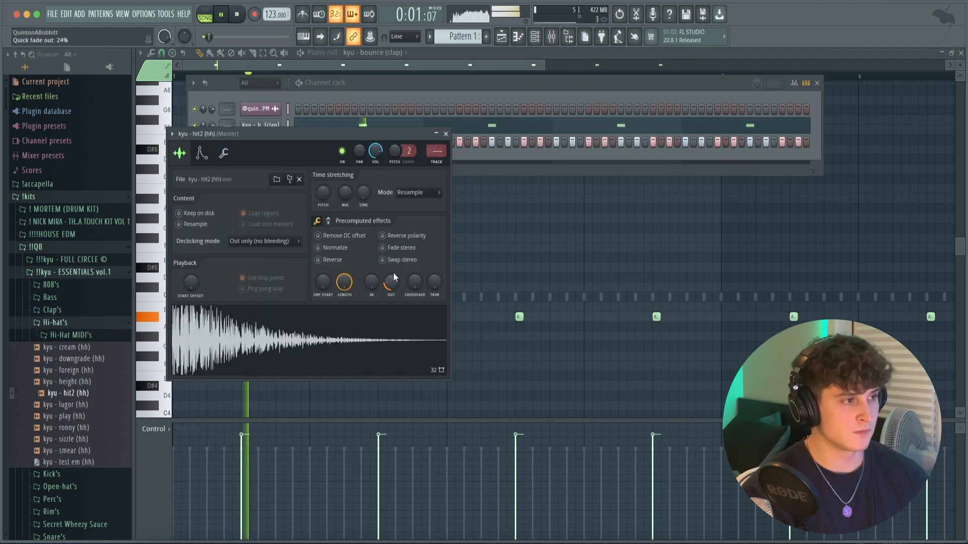
left_click(446, 134)
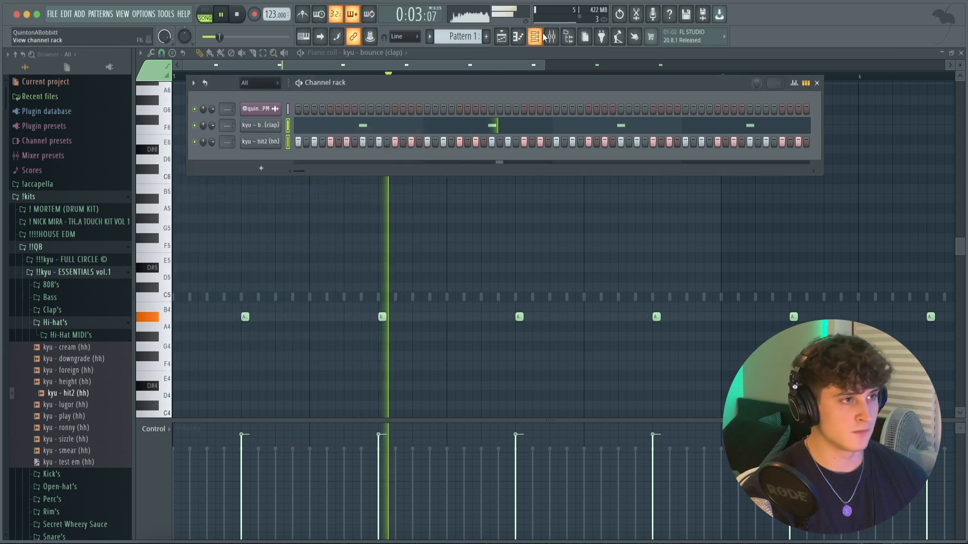
Route the clap and hi-hat channels to mixer inserts 8 and 9.
key("F9")
left_click(407, 165)
key("ctrl+shift+l")
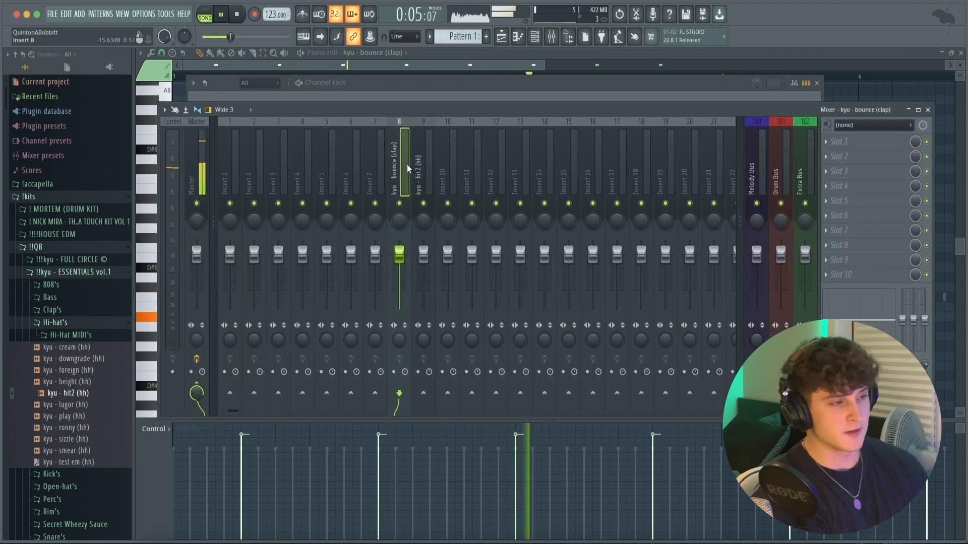
Load the !hihat mixer track state on the hi-hat's insert and bring the channel rack back to the front.
left_click(427, 159)
right_click(427, 161)
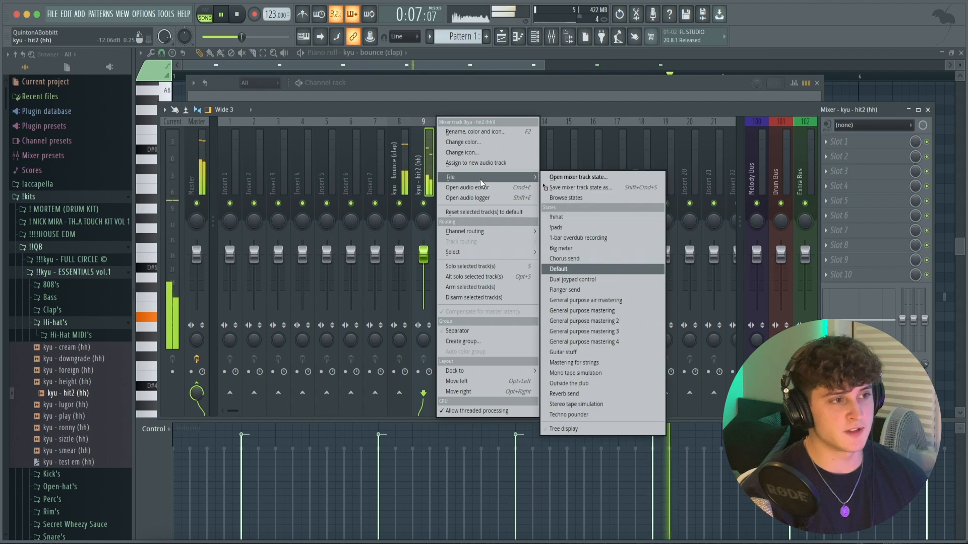
mouse_move(523, 177)
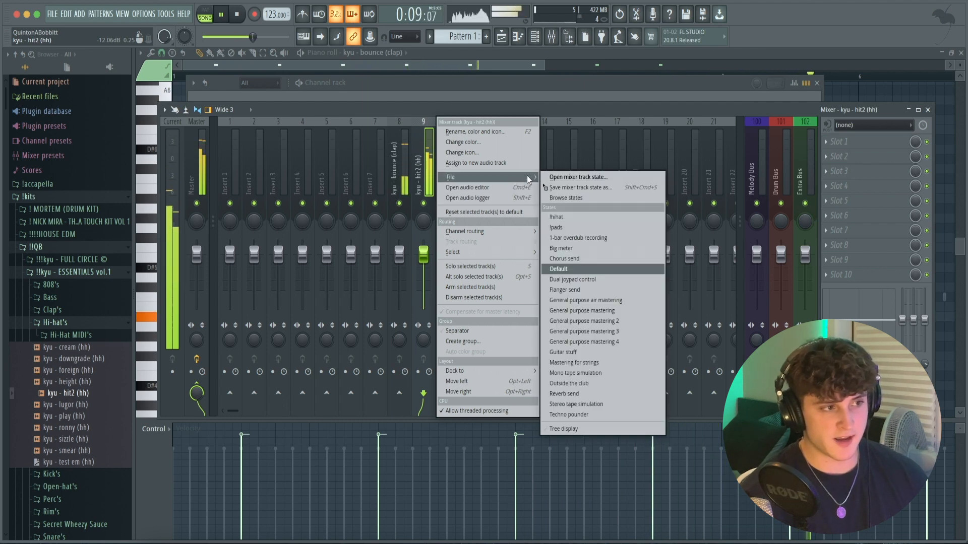
left_click(602, 220)
left_click(602, 220)
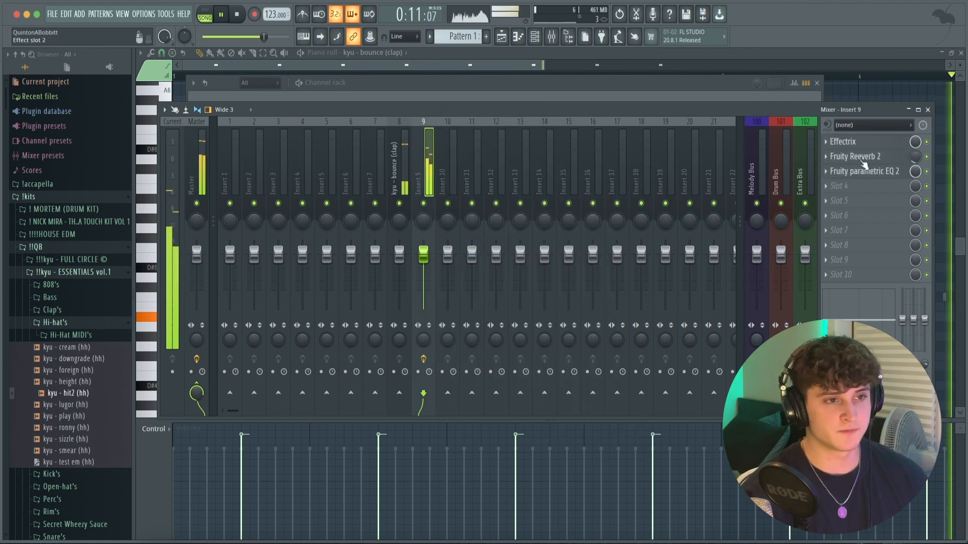
left_click(412, 85)
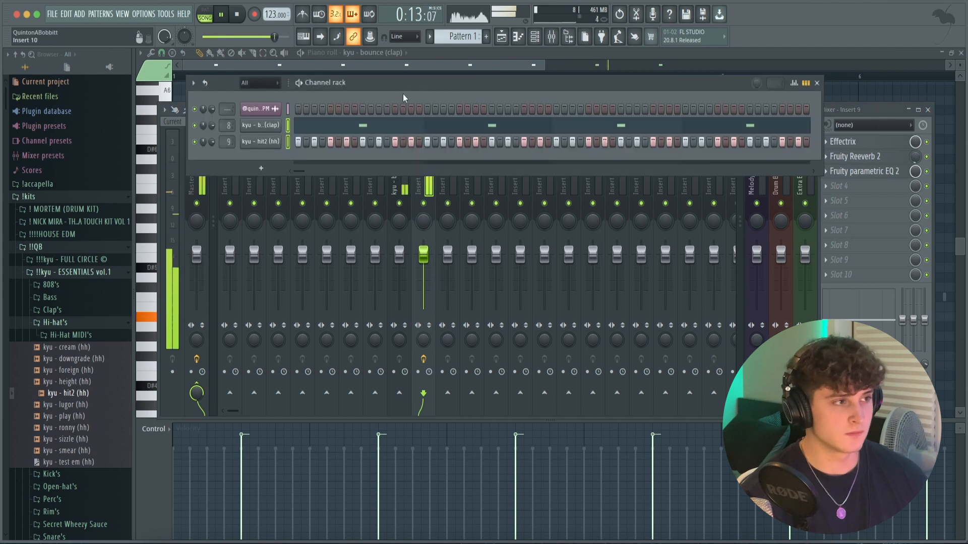
Add fast hi-hat rolls to kyu - hit2 (hh), including C#5 and B4 bursts in bar 2, and repeat the pattern over bars 5 to 8.
right_click(279, 133)
left_click(317, 145)
scroll(252, 67, "up", 2)
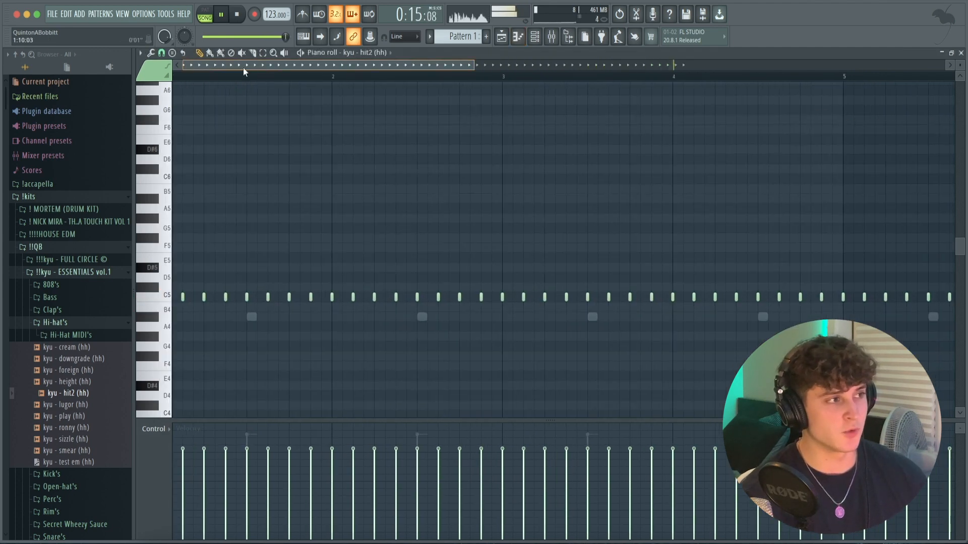
left_click(162, 52)
left_click(174, 166)
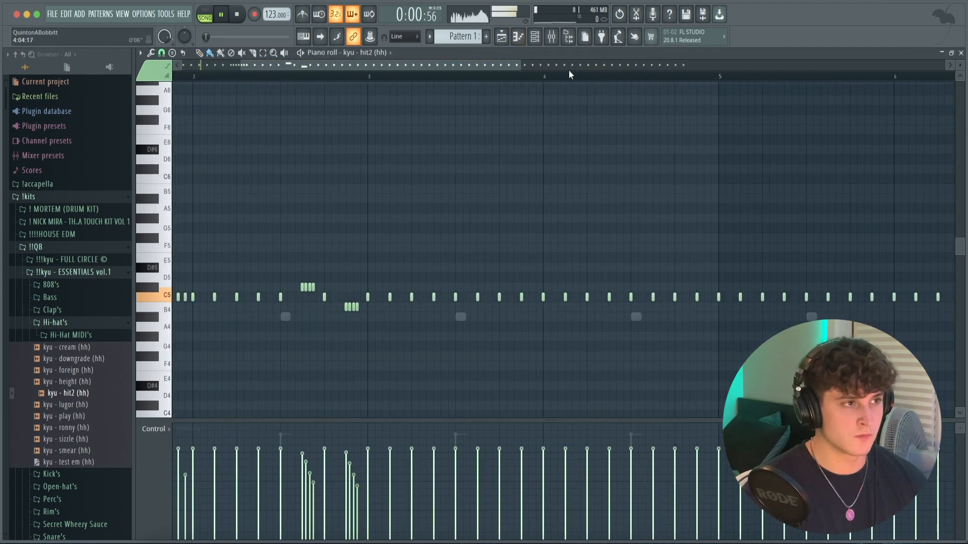
scroll(610, 80, "right", 3)
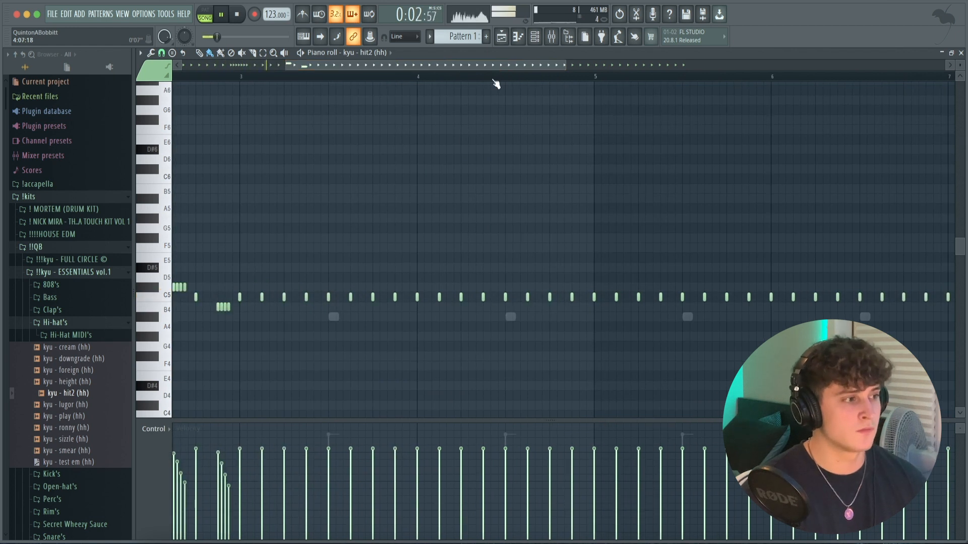
left_click_drag(473, 65, 459, 69)
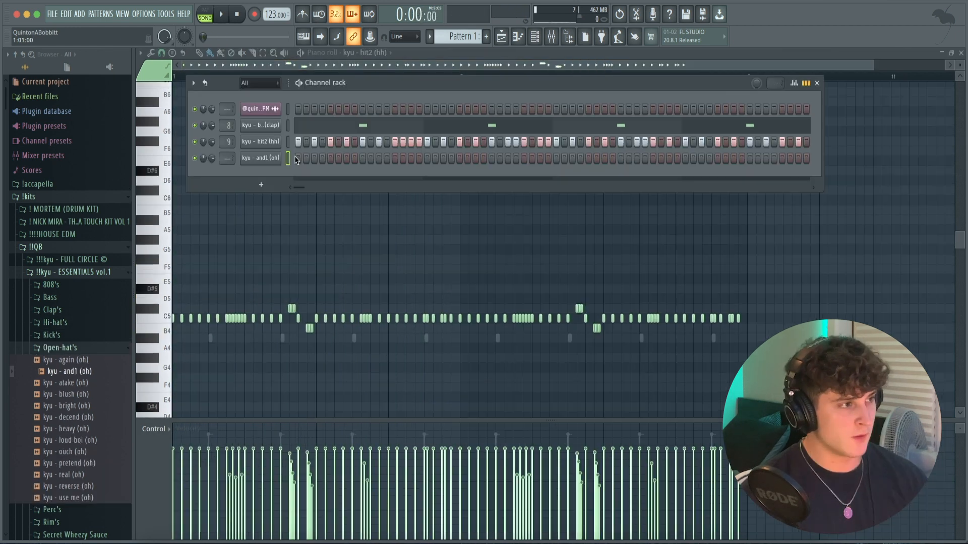
Set the kyu - and1 open hat's channel volume to 87% and place a hit on its first step.
left_click(267, 165)
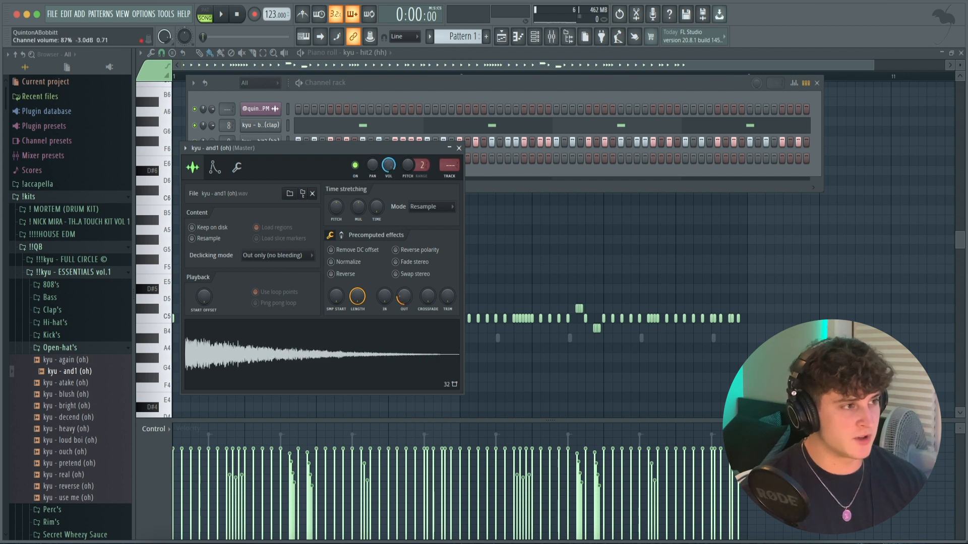
key("space")
left_click(459, 149)
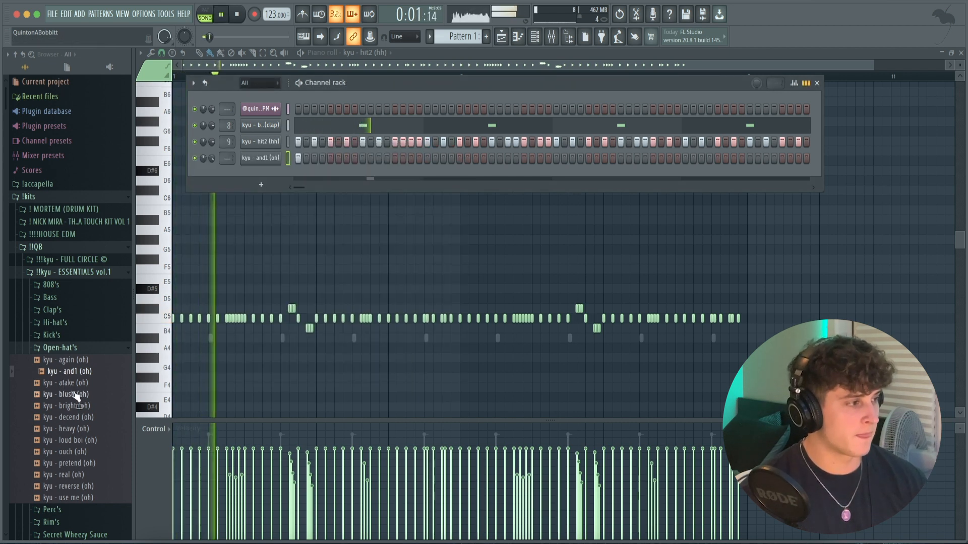
Add the kyu - atake open hat with hits on steps 13 and 53, and place a kyu - and1 hit on step 33.
left_click(78, 385)
left_click_drag(78, 390, 282, 177)
left_click(395, 174)
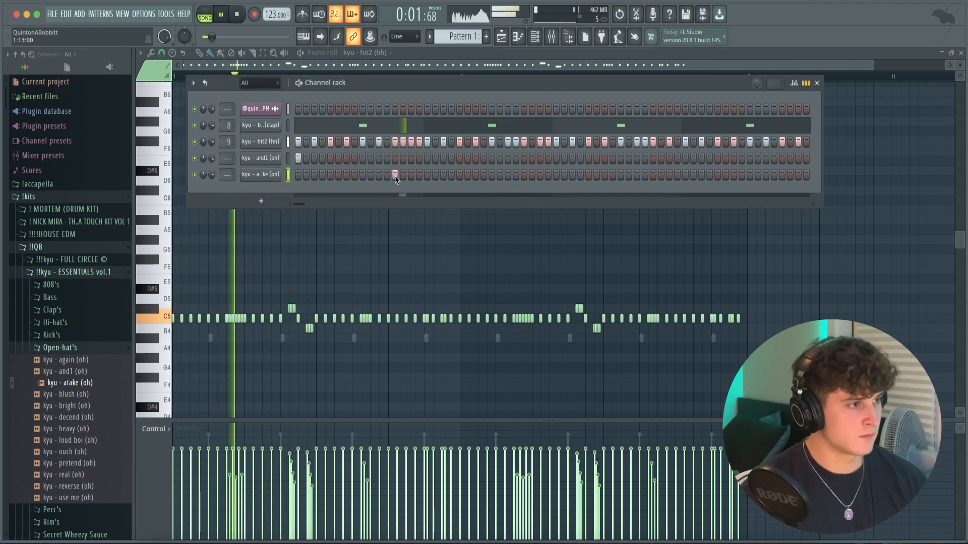
left_click(556, 159)
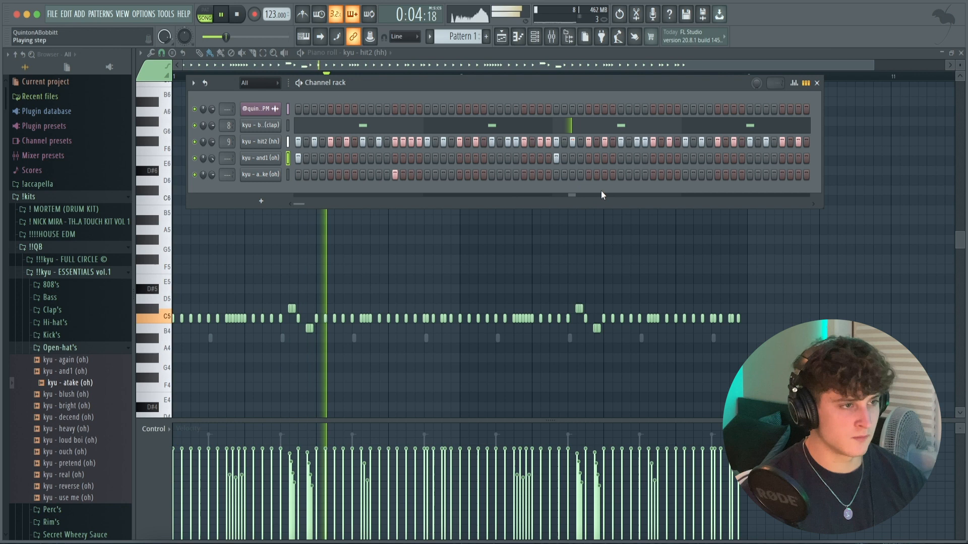
left_click(717, 175)
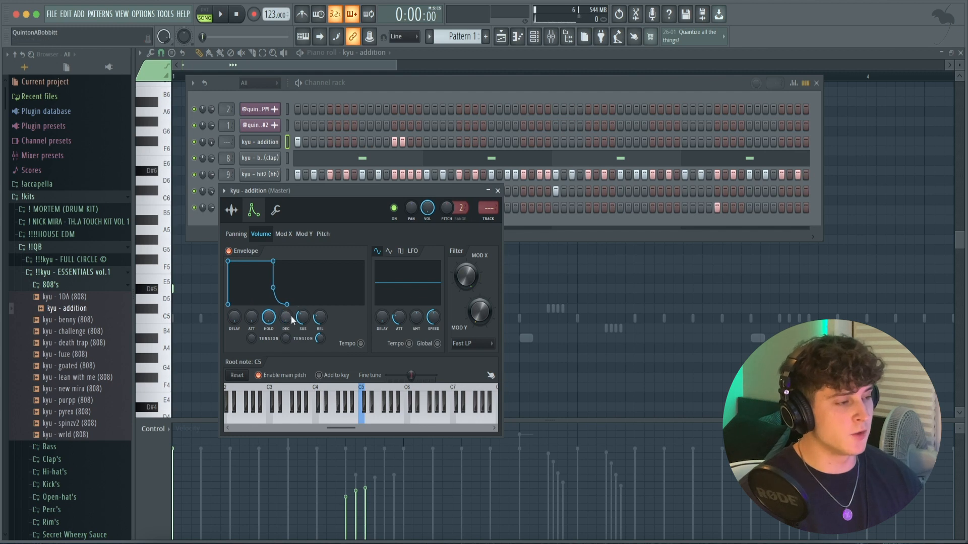
Close the kyu - addition 808's settings and clear its draft D#5 notes from bars 1 and 2 in the piano roll.
left_click(498, 191)
left_click(308, 52)
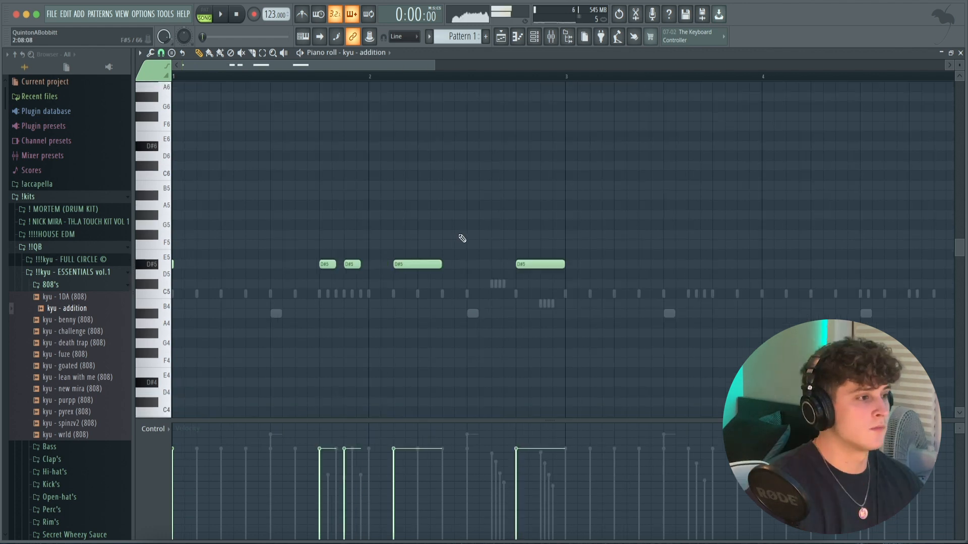
key("space")
right_click(353, 265)
right_click(328, 264)
right_click(417, 264)
right_click(521, 267)
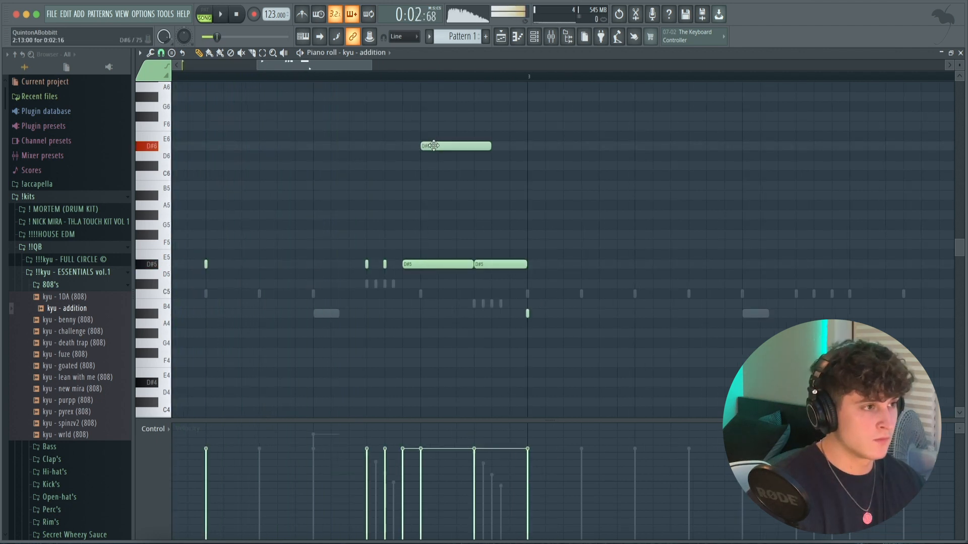
Try a D#6 slide note at 2:13:00 with a duration of 0:00:16 above the 808's D#5 notes.
mouse_move(433, 146)
left_mouse_down()
mouse_move(437, 128)
mouse_move(437, 151)
left_mouse_up()
double_click(432, 147)
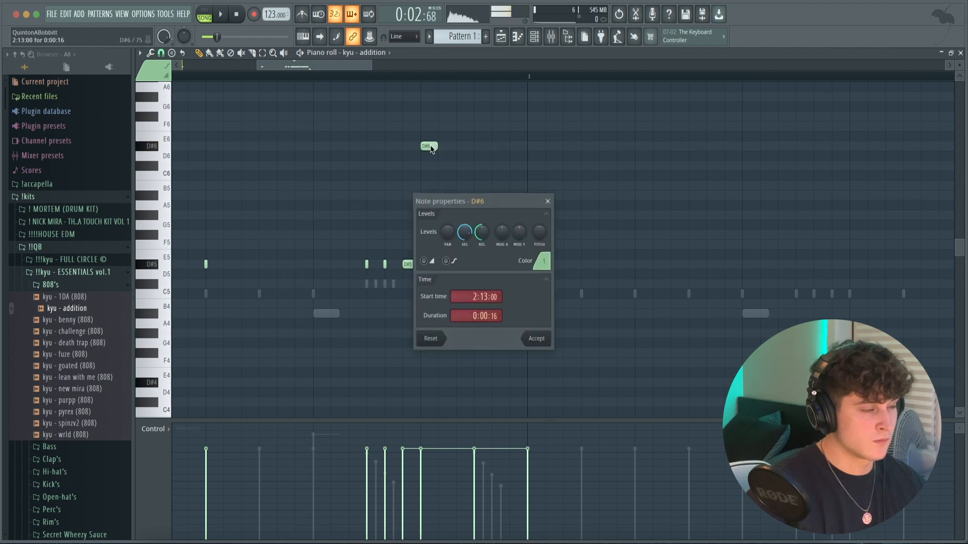
left_click(527, 337)
key("space")
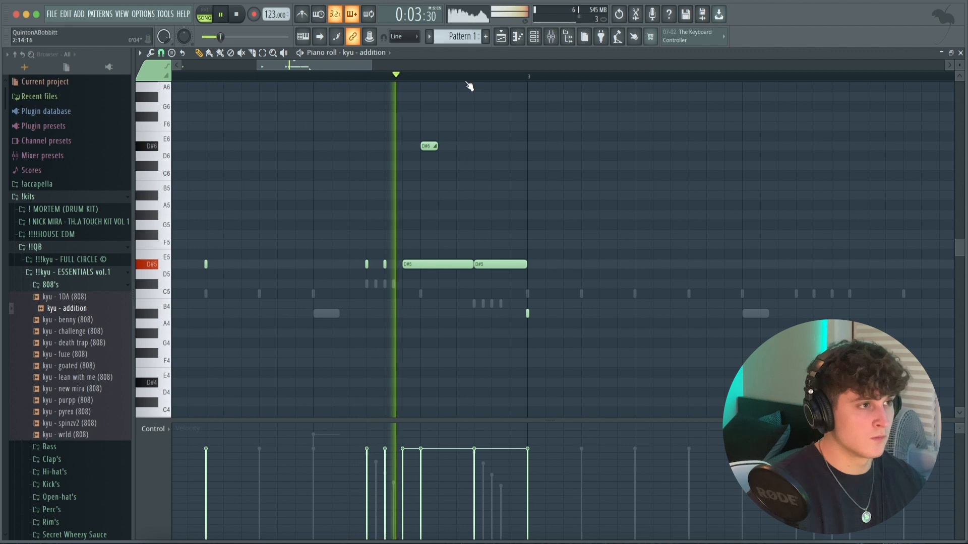
Finish the 808 line with a rising-velocity D#5 roll late in bar 2 and B4 notes in bar 4, repeating it over bars 5 to 8.
scroll(469, 83, "down", 4)
scroll(469, 83, "up", 5)
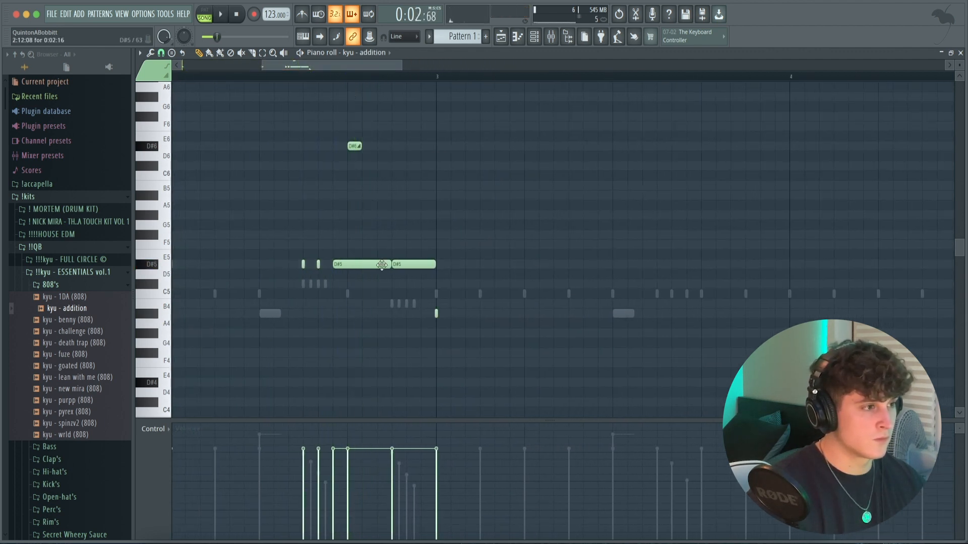
scroll(323, 72, "down", 5)
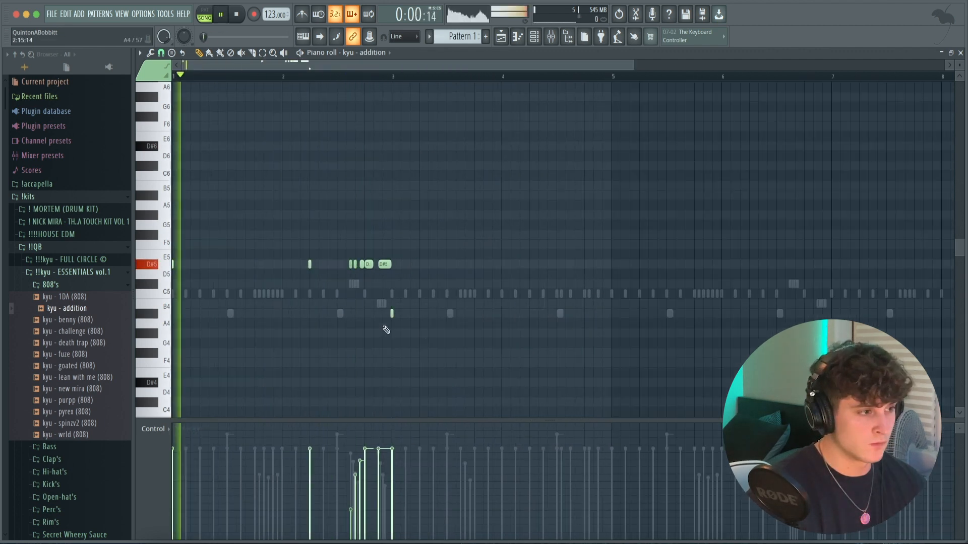
left_click(530, 305)
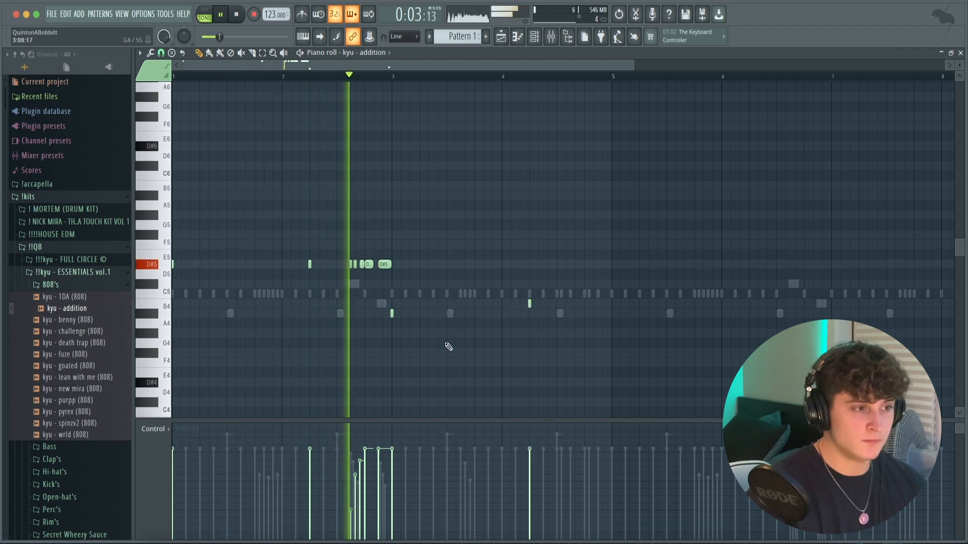
left_click(161, 52)
left_click(174, 156)
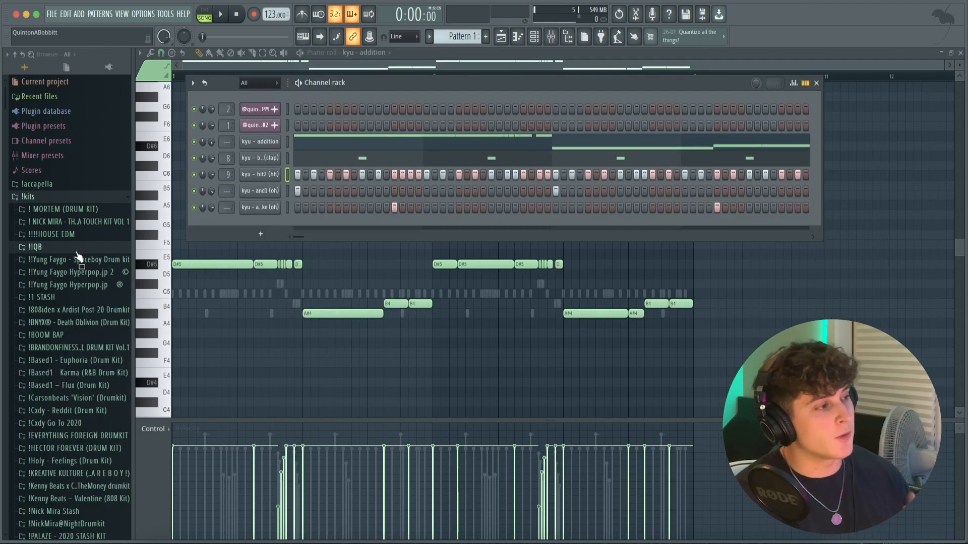
From the !!QB kit, bring in the kyu - desire snare and place two C5 hits at the start of bar 2, the first one quieter.
left_click(77, 251)
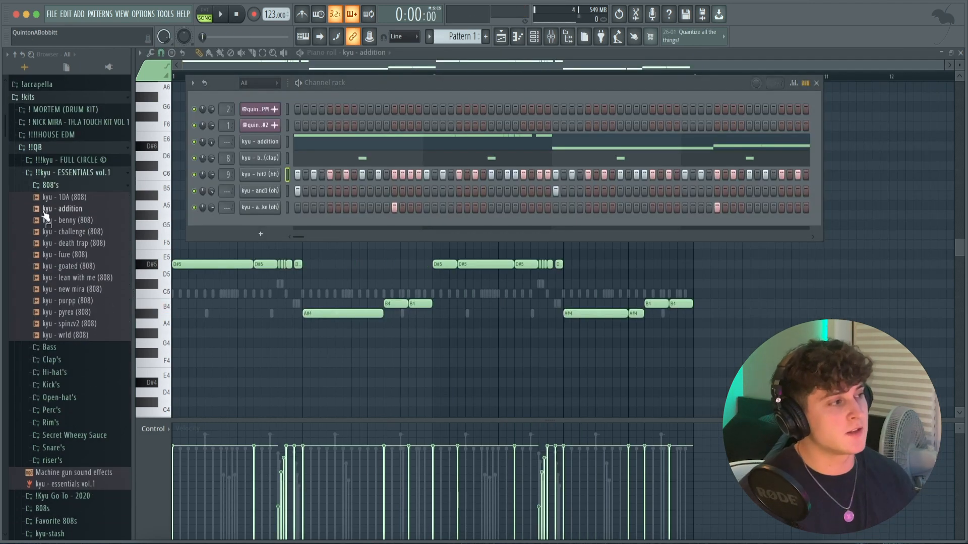
left_click(51, 186)
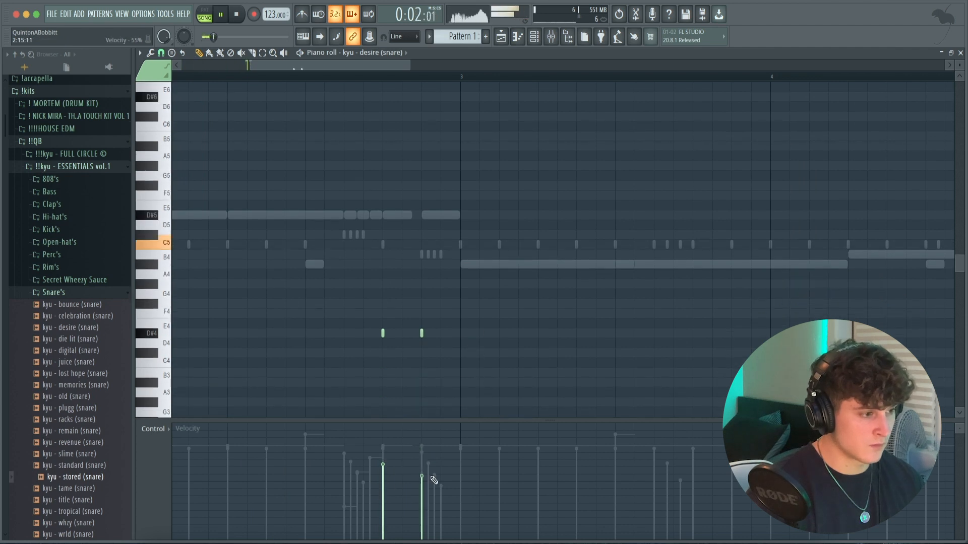
scroll(397, 80, "down", 5)
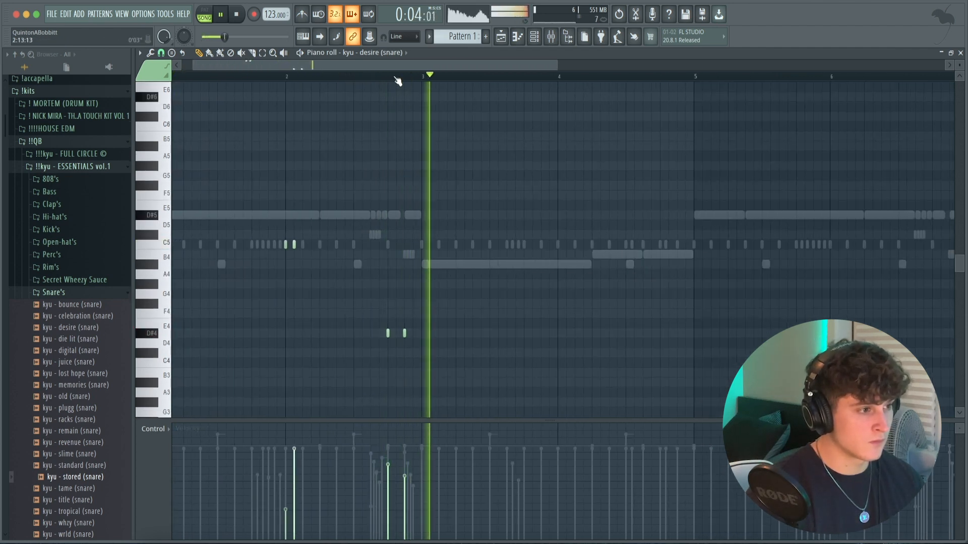
Try moving the two late bar 2 kyu - desire snare notes closer together and up three semitones to F#4.
left_click_drag(404, 333, 336, 319)
key("shift+Up")
key("shift+Up")
key("shift+Up")
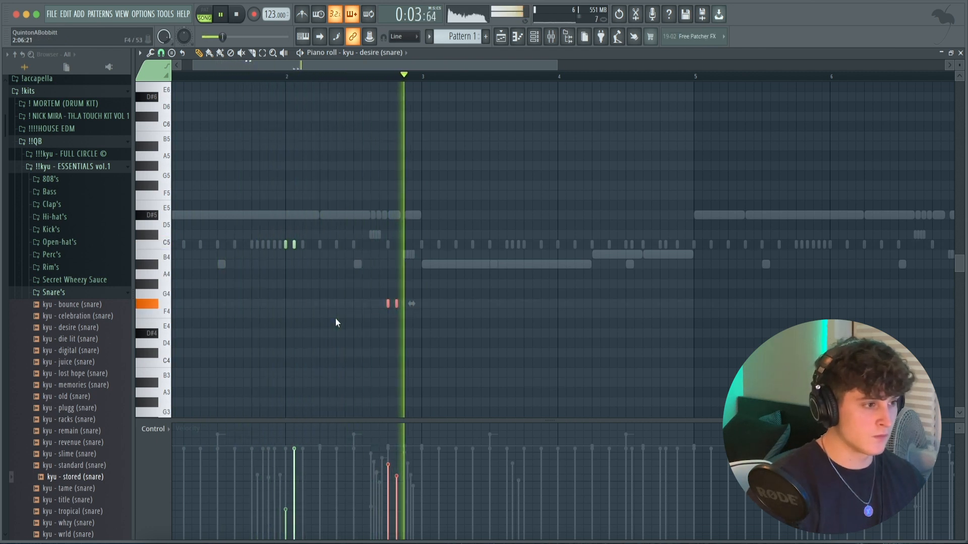
left_click(452, 365, "super")
Delete the two F#4 snare notes late in bar 2.
key("space")
key("space")
right_click(396, 304)
right_click(388, 304)
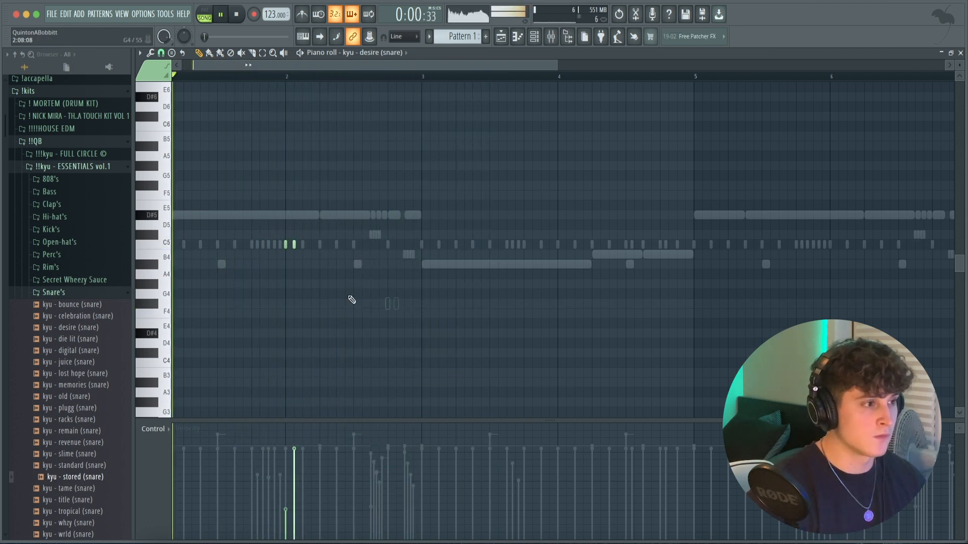
In the channel rack, add a hit on step 43 of the second-to-last snare channel and on step 55 of kyu - stored (snare).
key("F6")
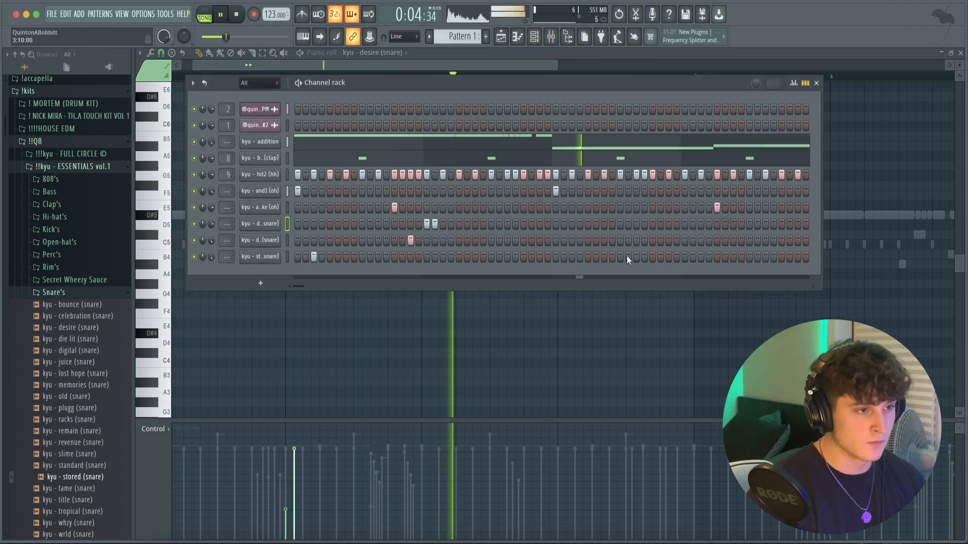
left_click(636, 240)
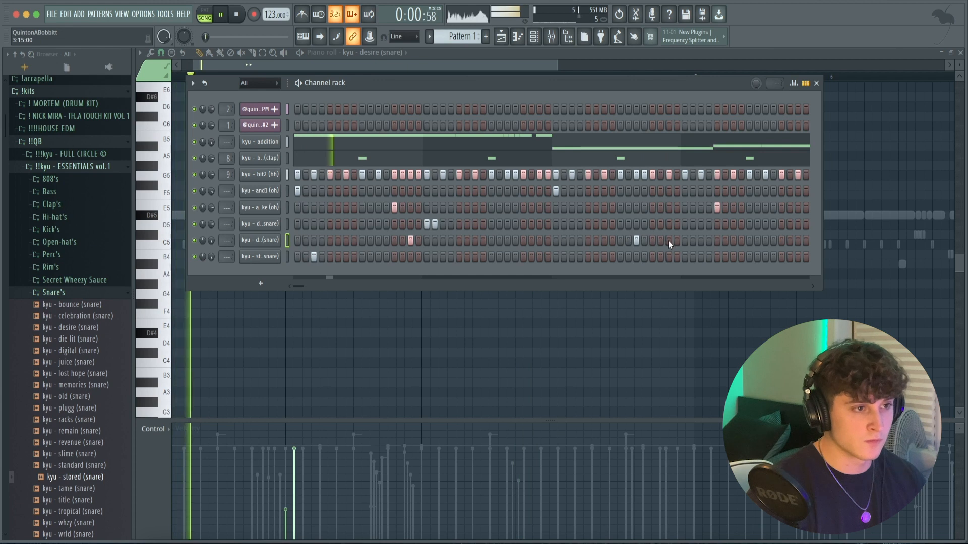
left_click(703, 256)
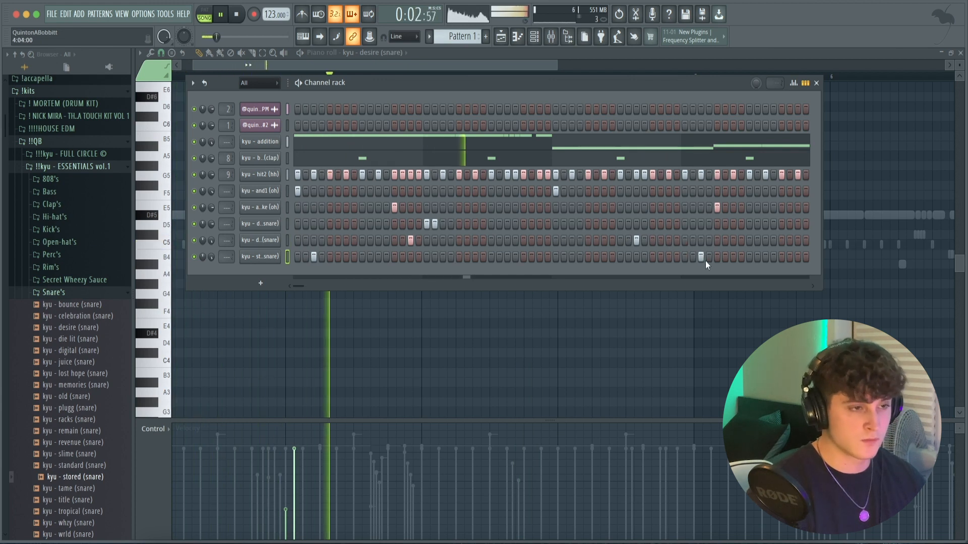
left_click(703, 257)
left_click(732, 257)
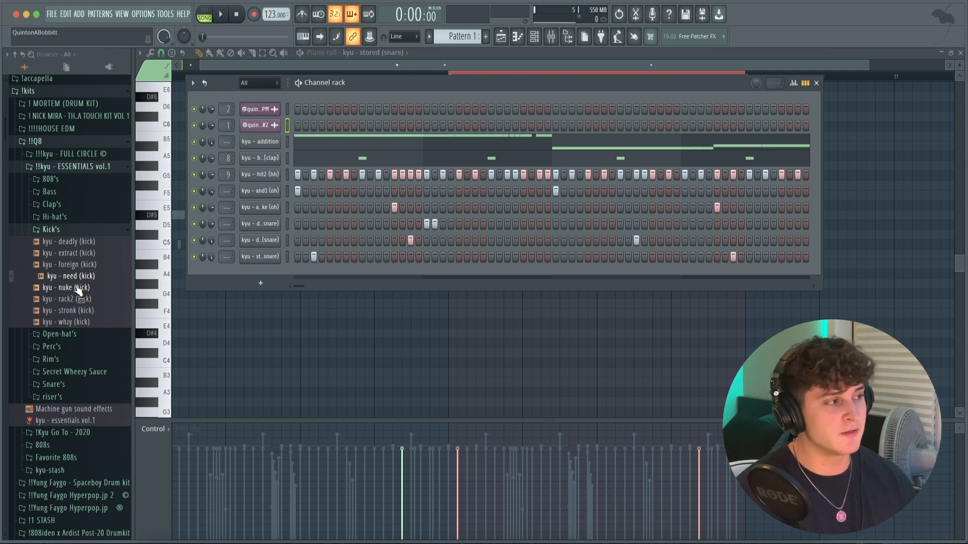
Add the kyu - need kick as a new channel with hits on steps 1 and 33.
left_click_drag(78, 290, 413, 141)
key("space")
left_click(555, 142)
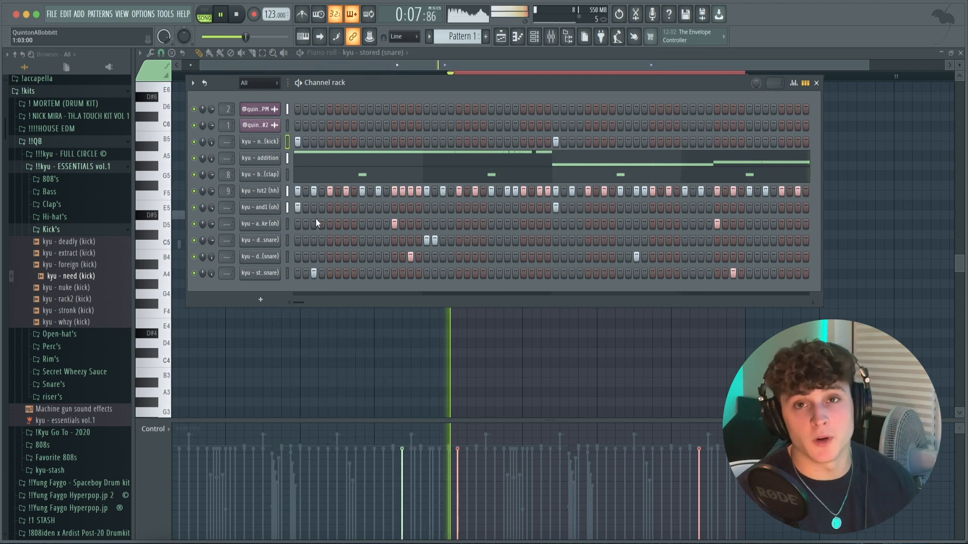
Duplicate the two kyu - need kick notes to bars 5 and 7 in the piano roll.
right_click(274, 143)
left_click(320, 141)
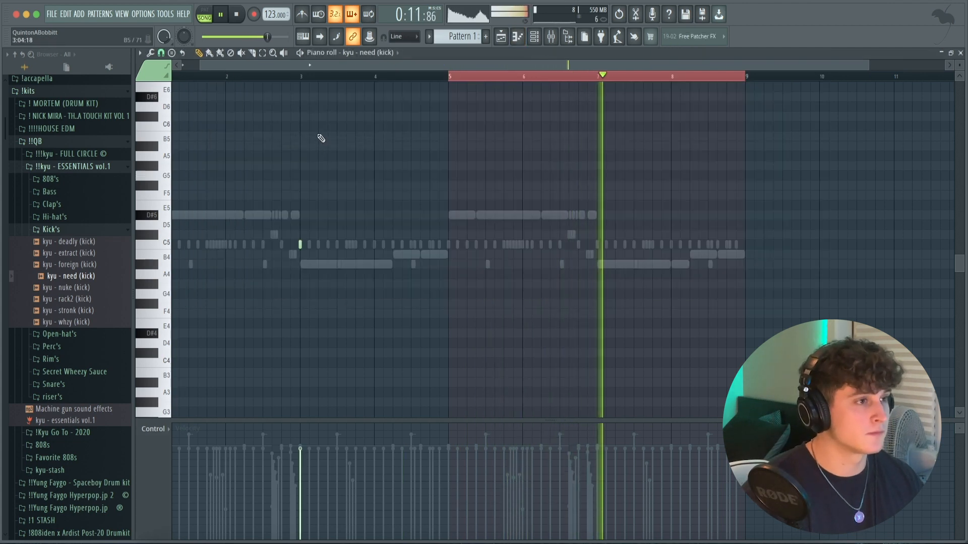
key("space")
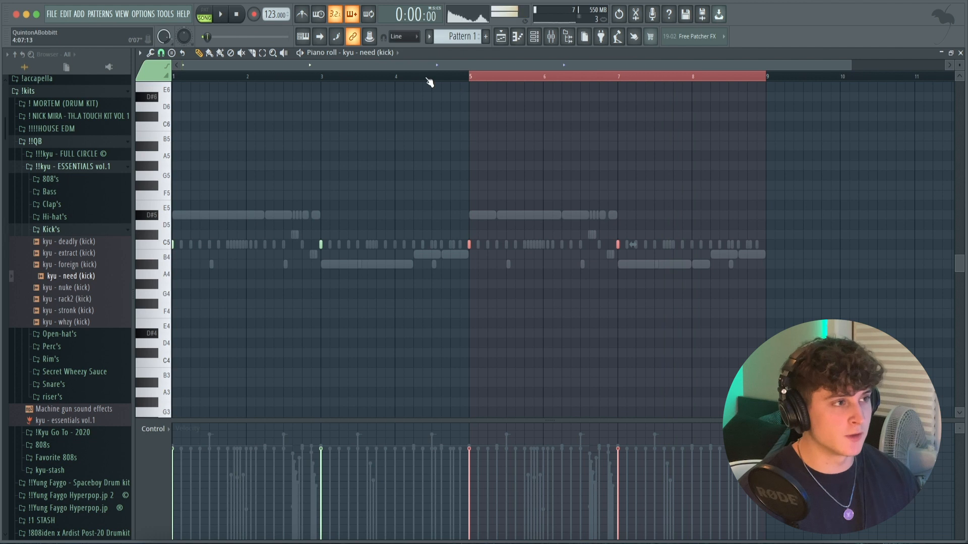
left_click(429, 82)
key("space")
In the playlist, delete the Track 1 melody clip at bar 13 and make the clip at bar 9 unique.
left_click(501, 37)
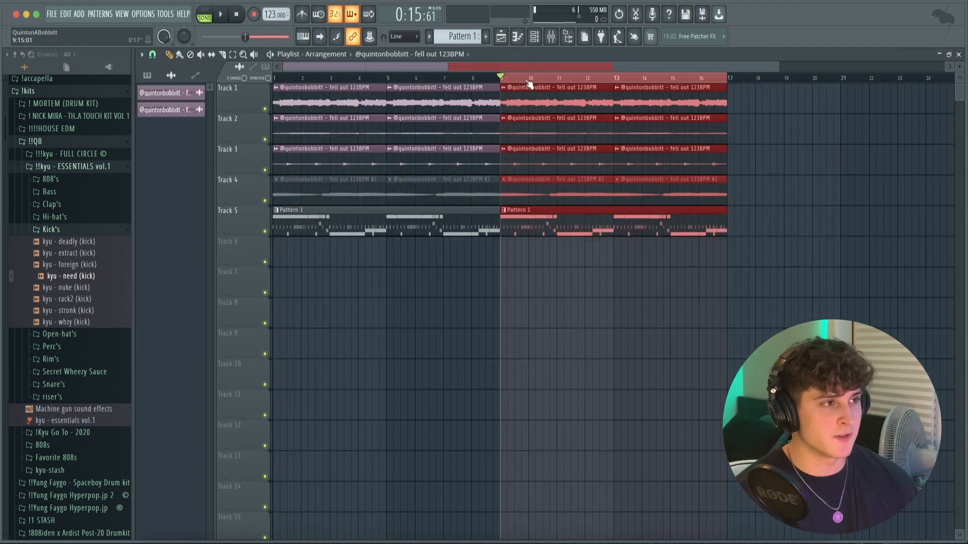
right_click(655, 93)
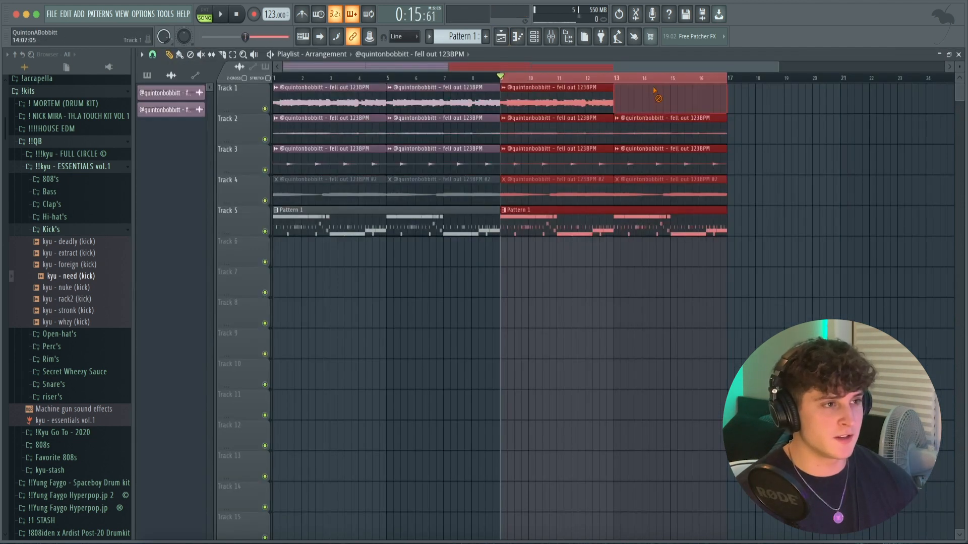
left_click(503, 89)
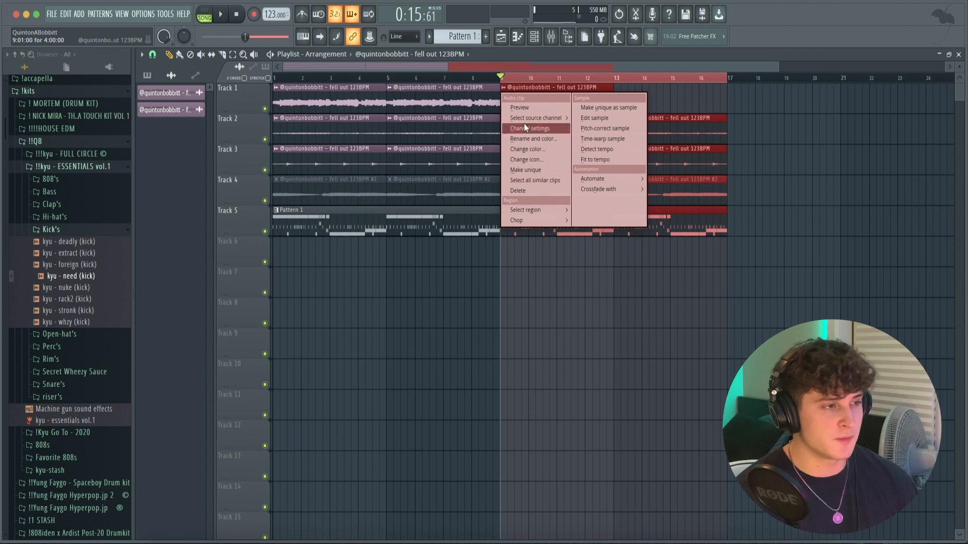
left_click(536, 171)
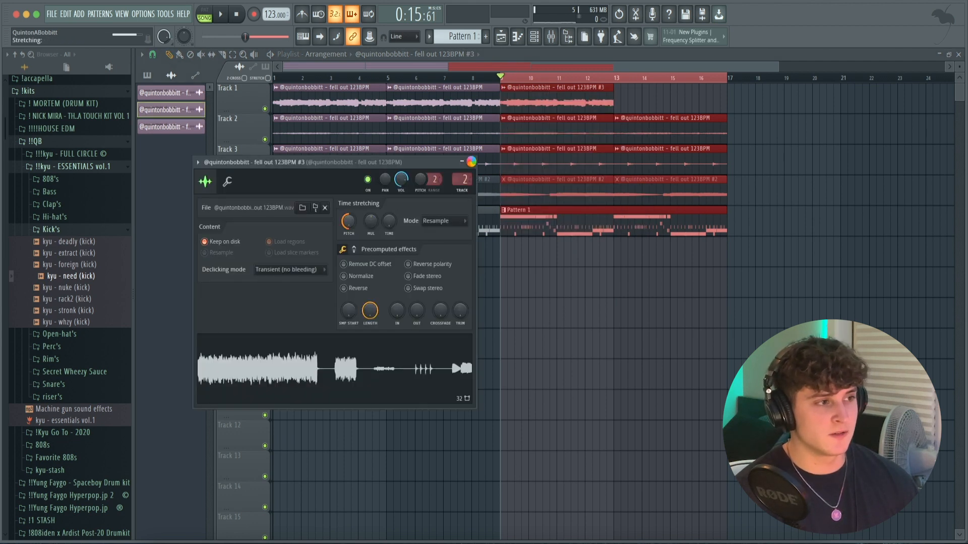
Lower the unique melody clip's time-stretching pitch and play the arrangement from around bar 8.
left_click(471, 162)
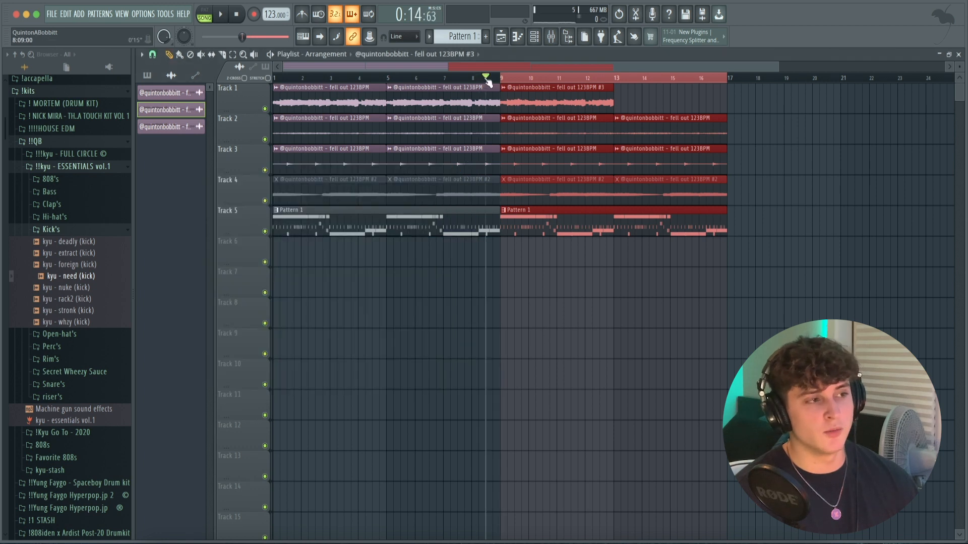
left_click_drag(488, 82, 473, 82)
key("space")
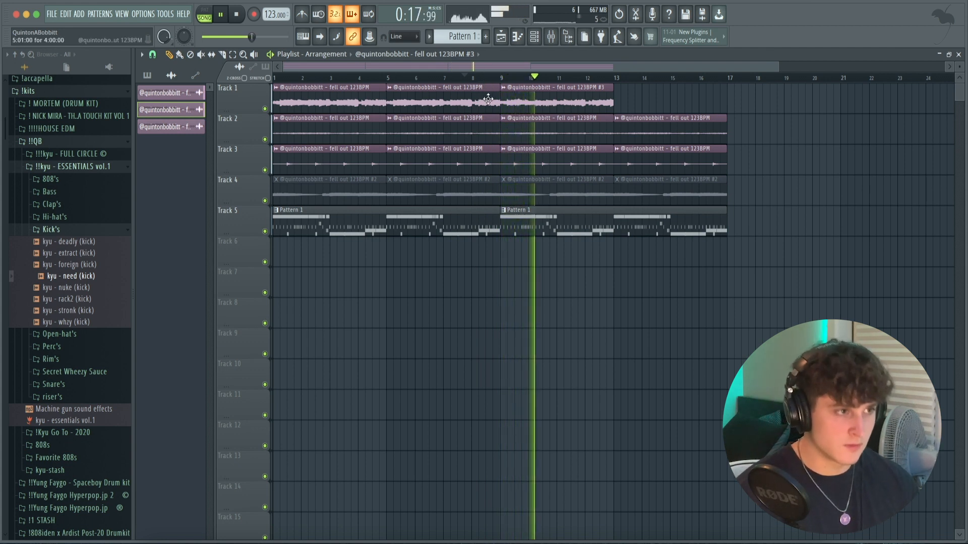
Duplicate the pitched melody clip on Track 1 so that it also covers bars 13 to 16.
left_click(604, 101)
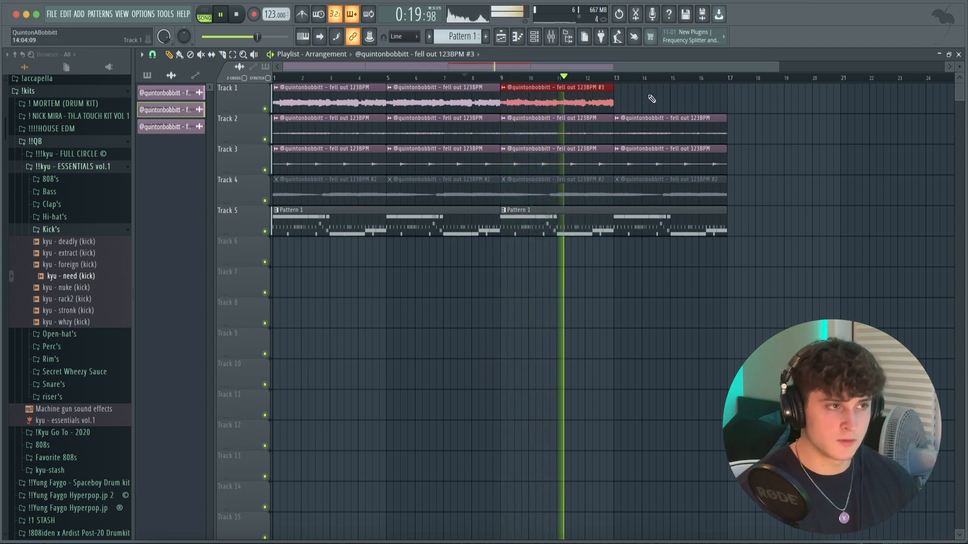
key("ctrl+b")
left_click(792, 123, "ctrl")
scroll(564, 80, "down", 2)
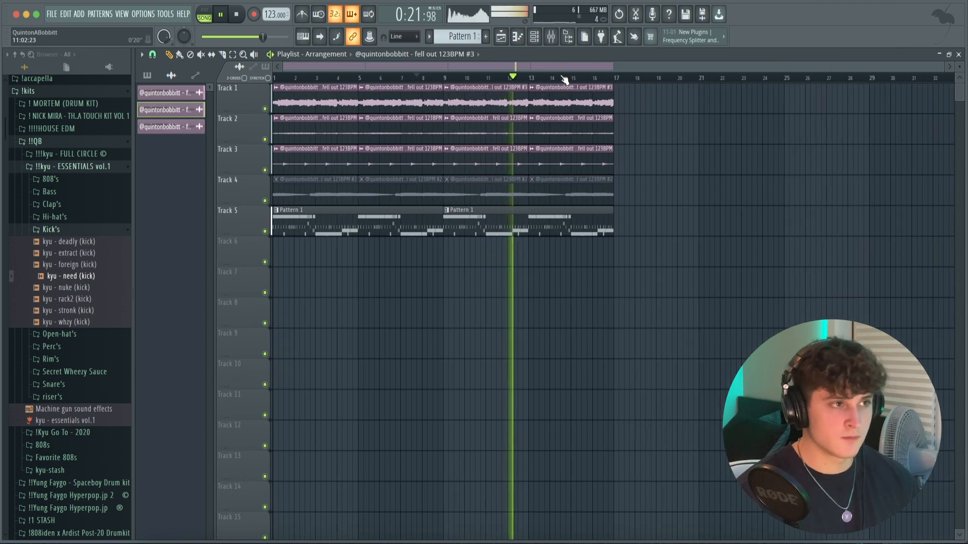